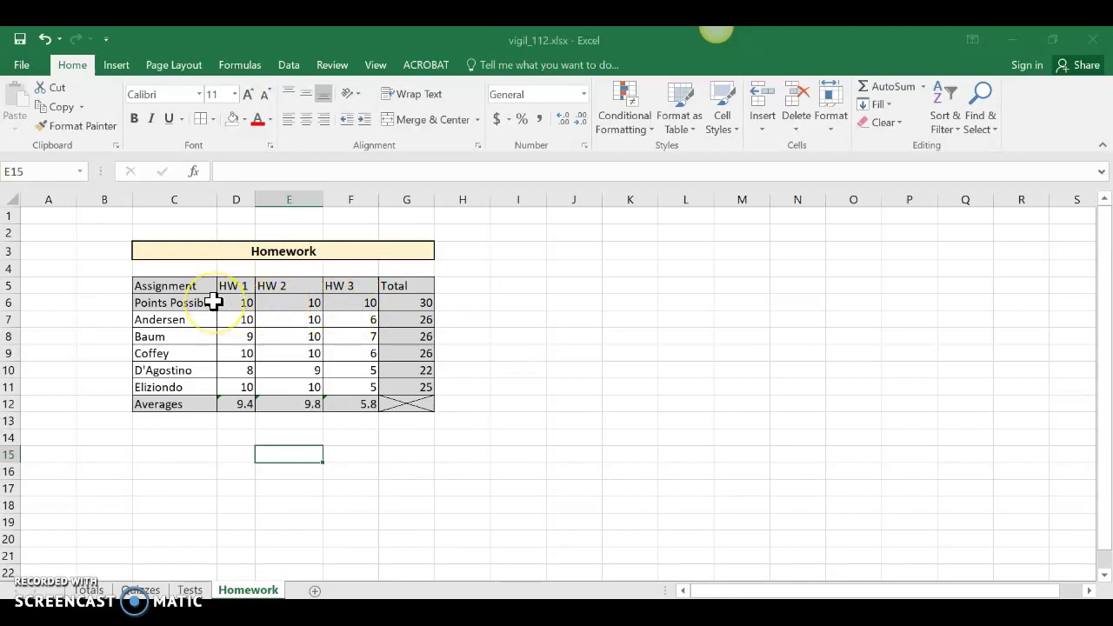
# - Apply a green-yellow-red color scale as conditional formatting to the homework scores in D7:F11
pyautogui.moveTo(241, 319); pyautogui.dragTo(340, 380)
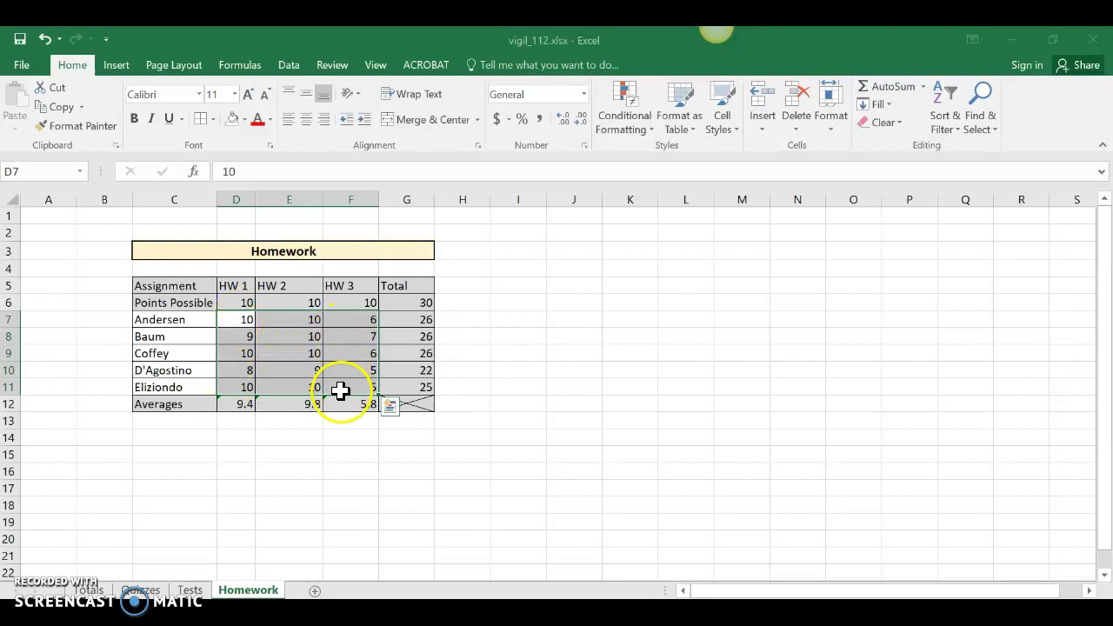
pyautogui.click(641, 130)
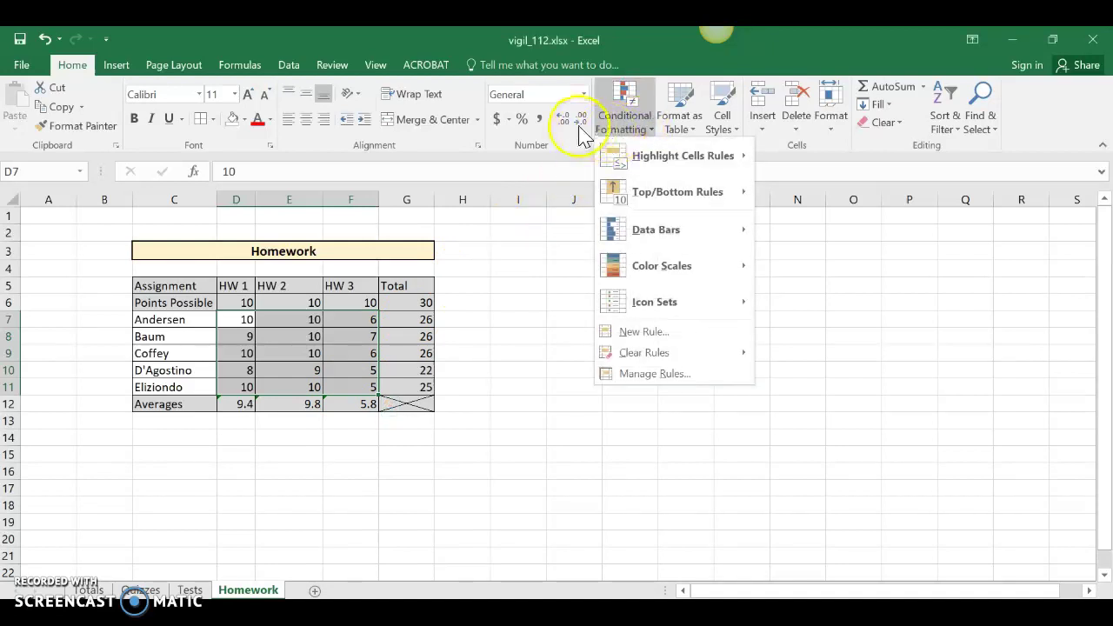
pyautogui.click(625, 97)
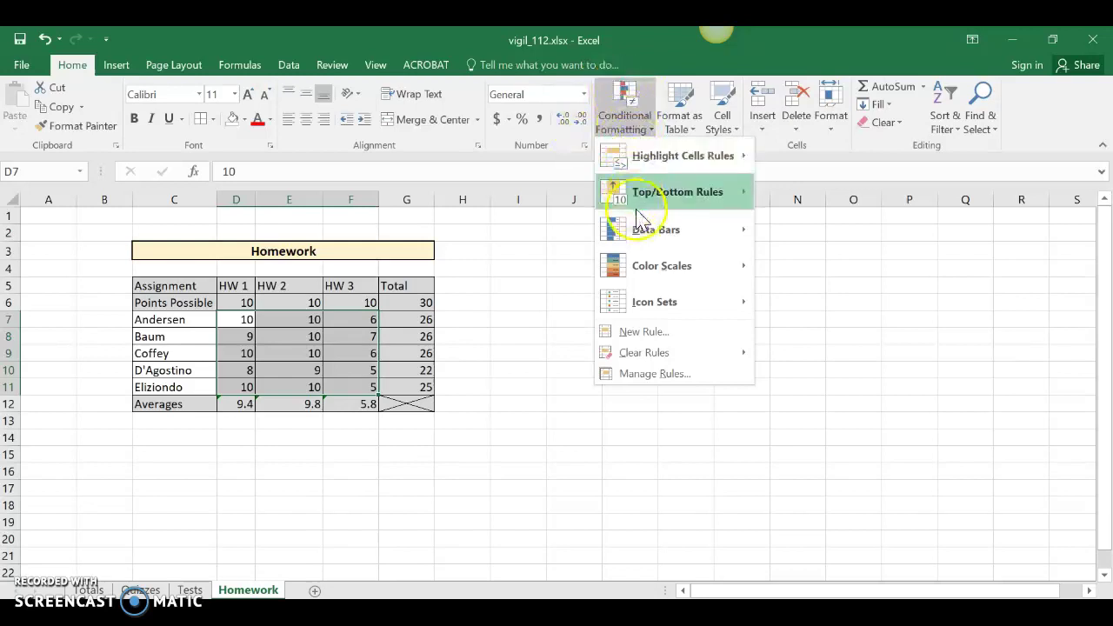
pyautogui.moveTo(641, 233)
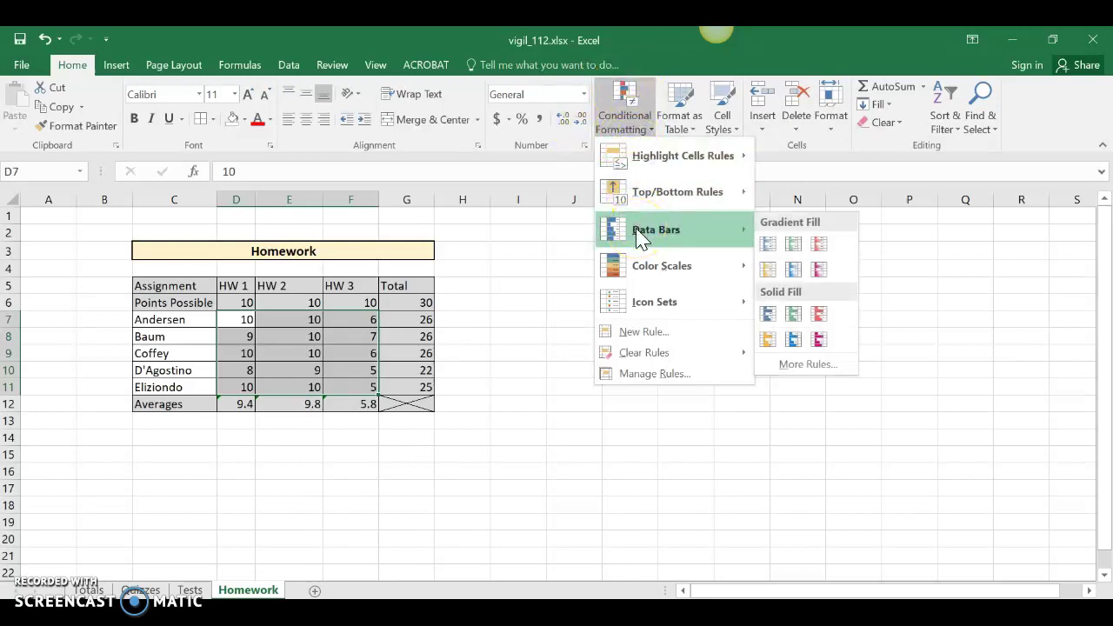
pyautogui.moveTo(640, 310)
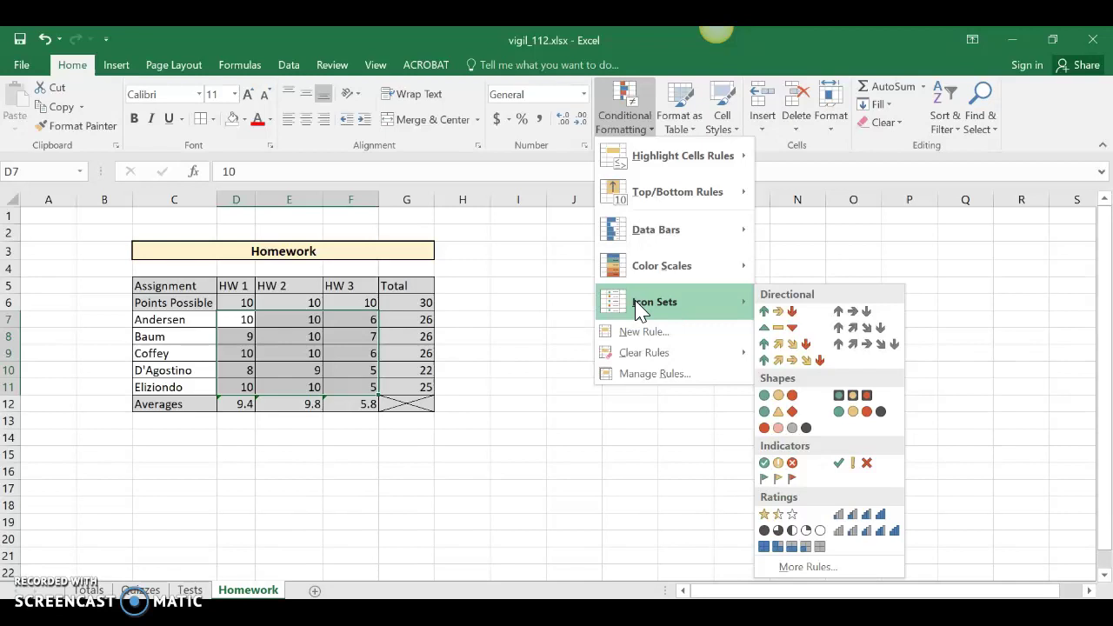
pyautogui.moveTo(652, 269)
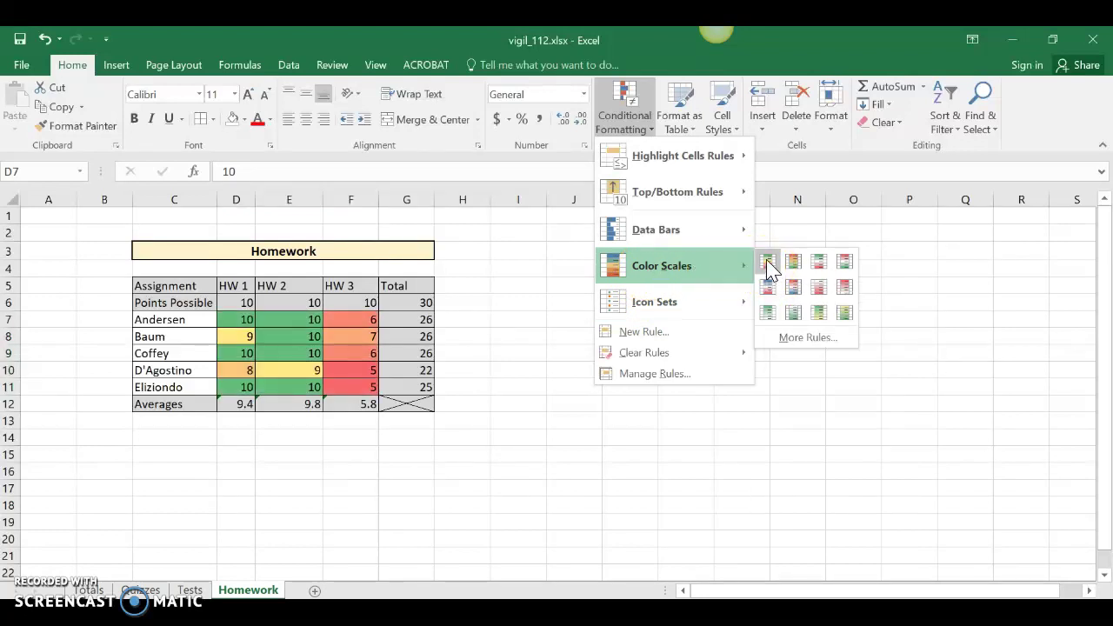
pyautogui.click(768, 264)
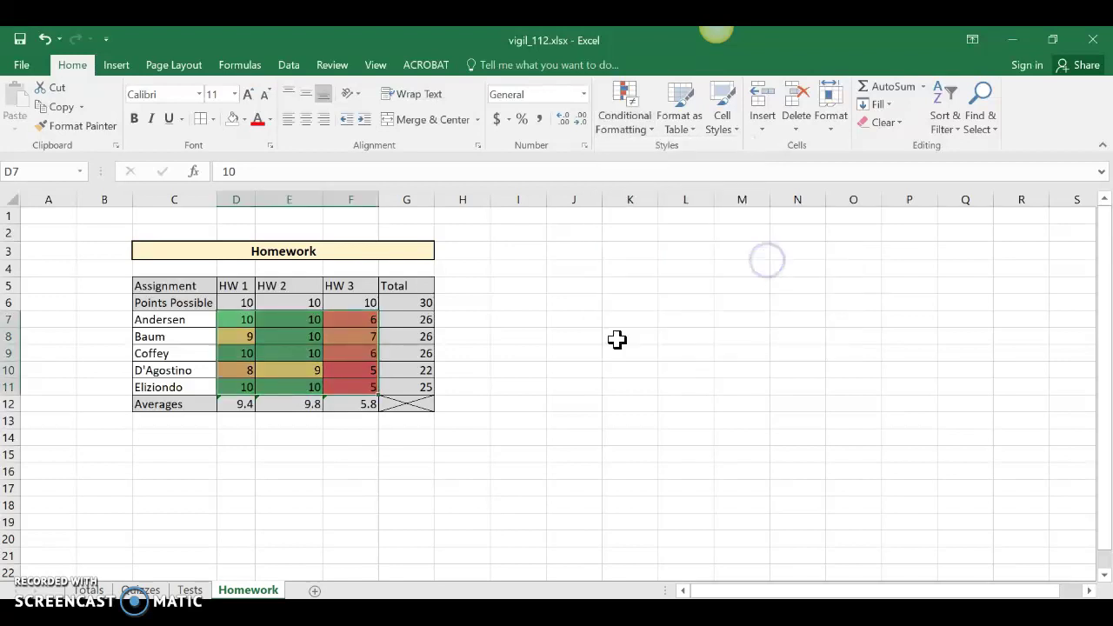
pyautogui.click(342, 471)
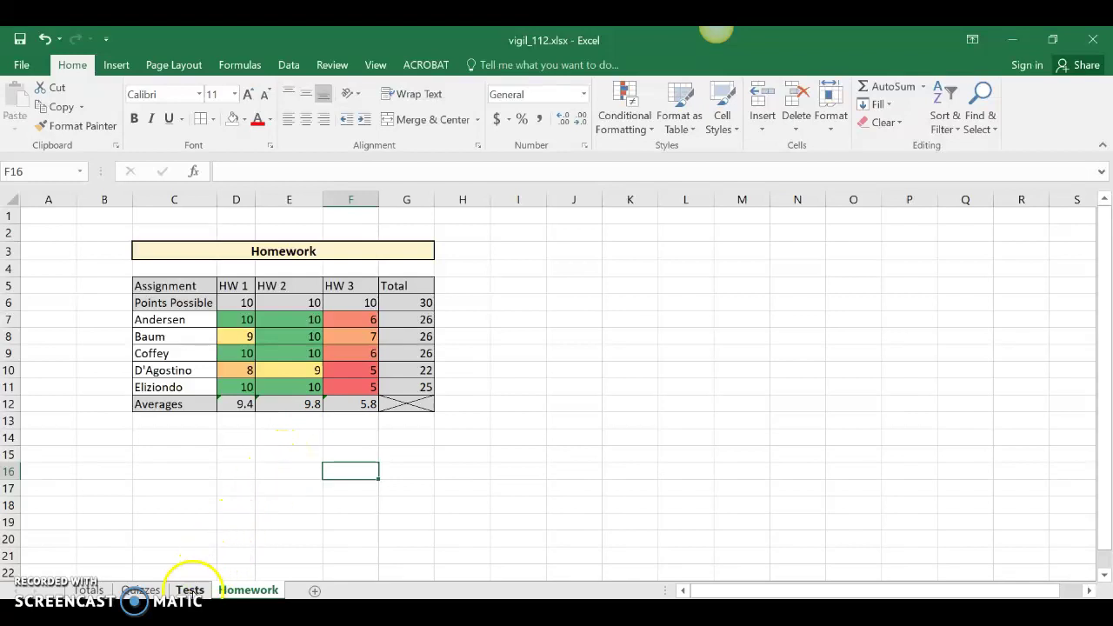
# - On the Quizzes sheet, apply the green-yellow-red color scale to the quiz scores in D8:F12
pyautogui.click(139, 591)
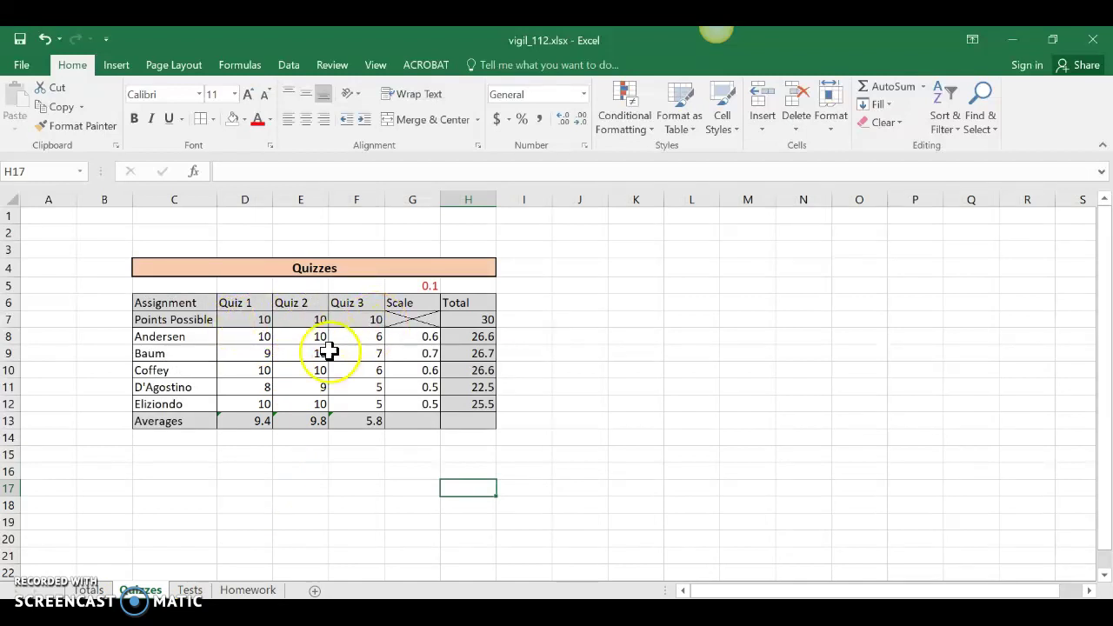
pyautogui.moveTo(237, 340); pyautogui.dragTo(342, 401)
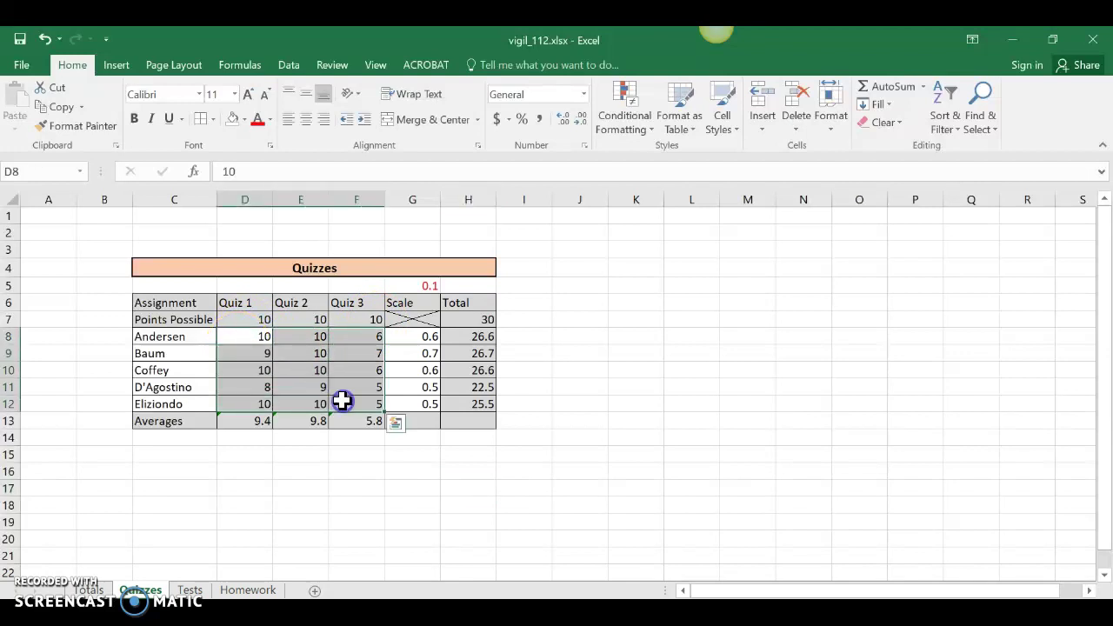
pyautogui.click(639, 134)
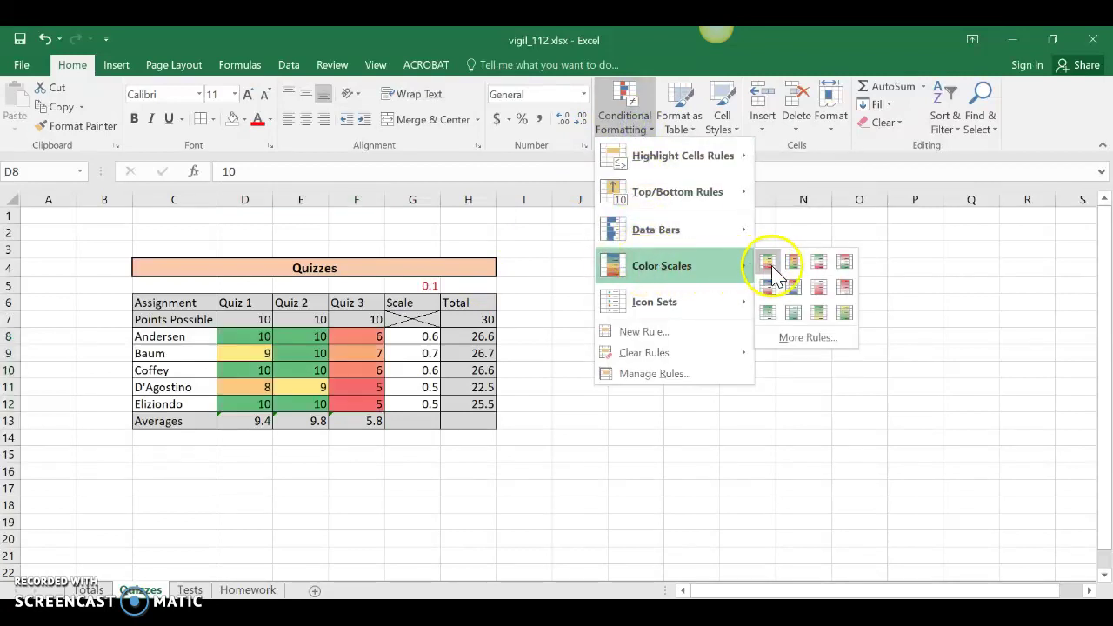
pyautogui.click(771, 264)
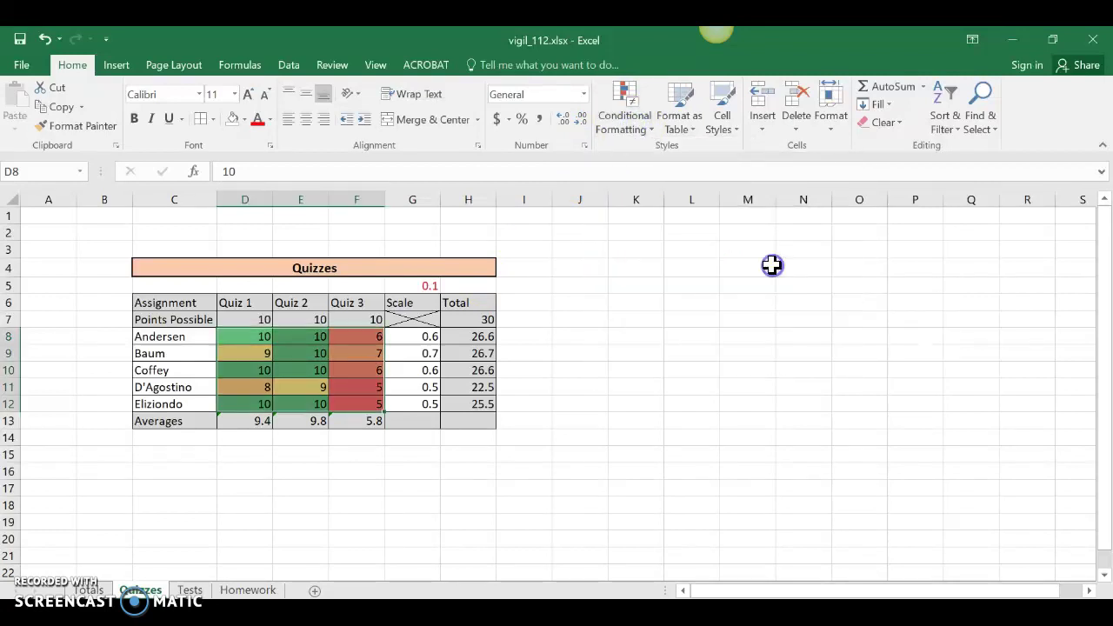
pyautogui.click(348, 474)
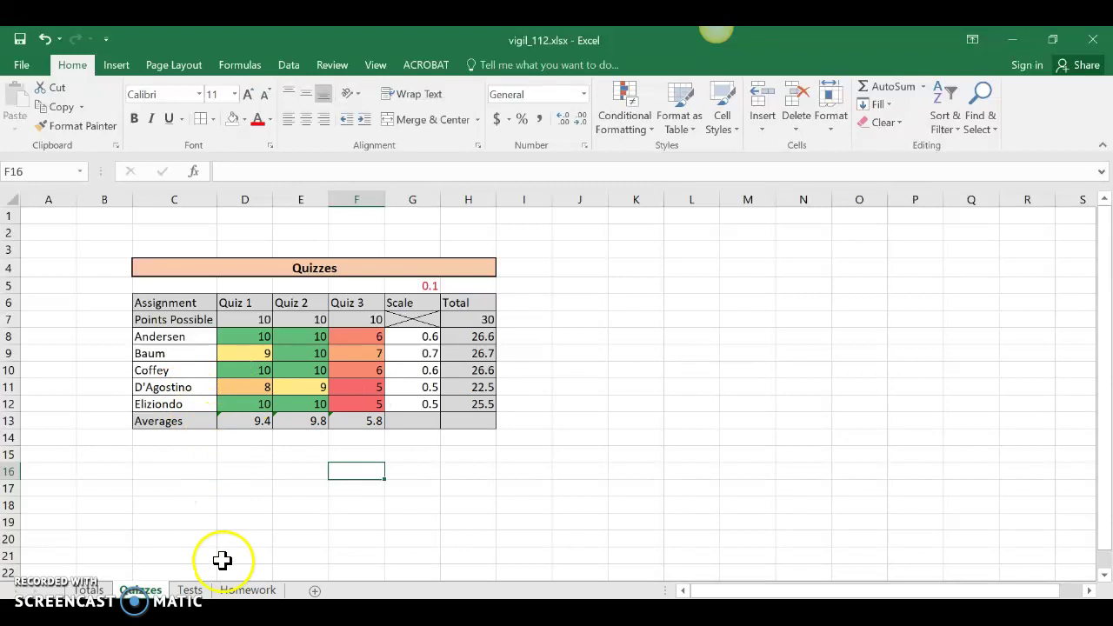
# - Open the Tests sheet and check the points possible for Test 1 through Test 3
pyautogui.click(191, 589)
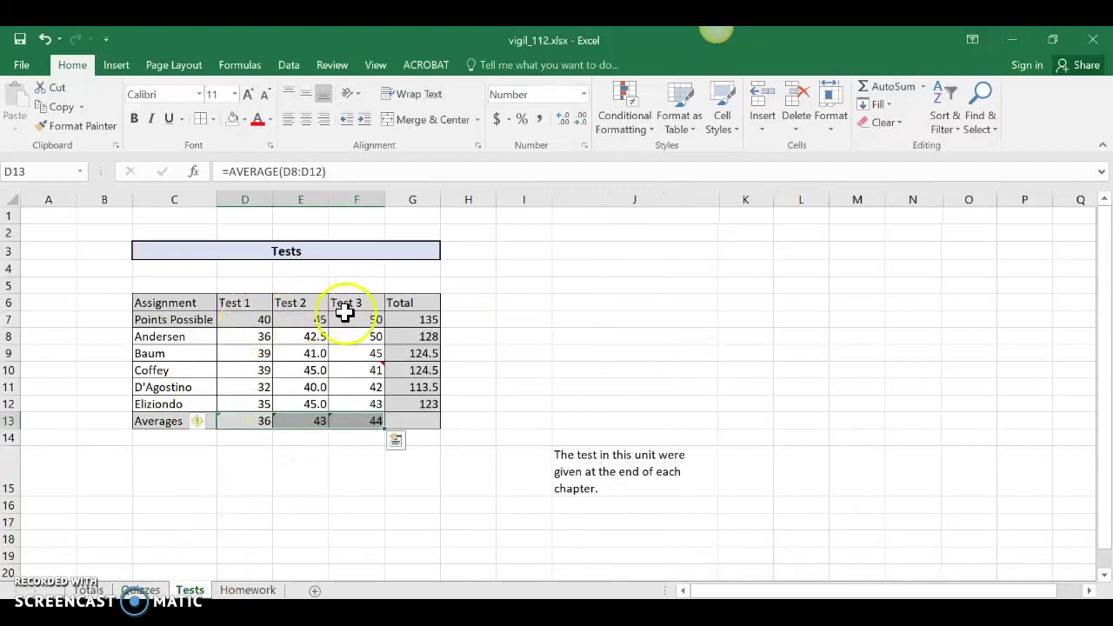
pyautogui.click(242, 320)
pyautogui.click(243, 320)
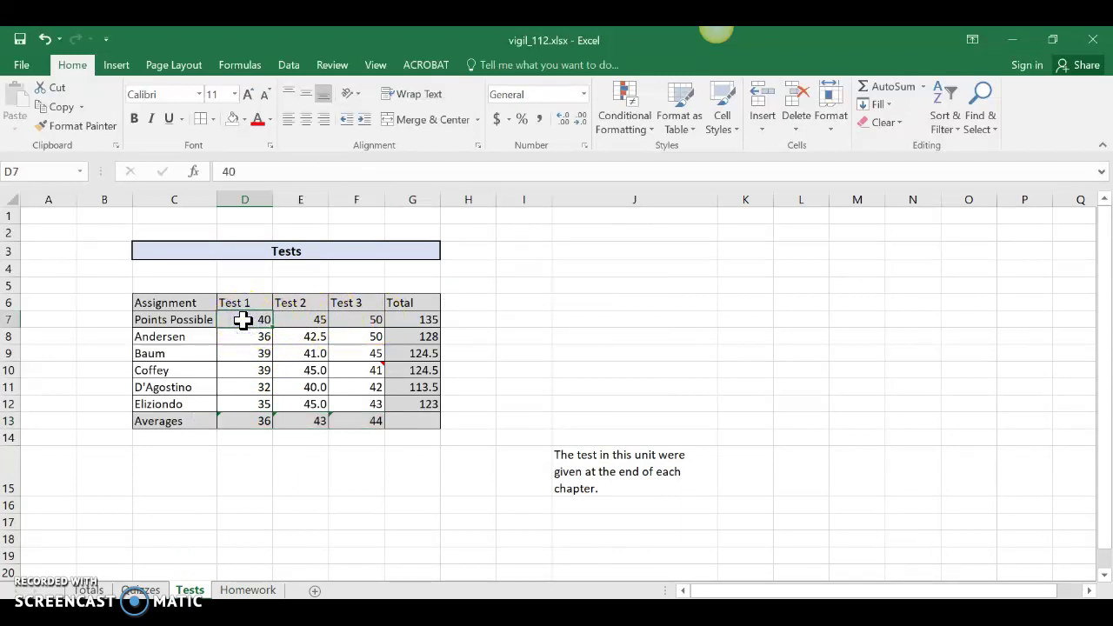
pyautogui.press('Right')
pyautogui.press('Right')
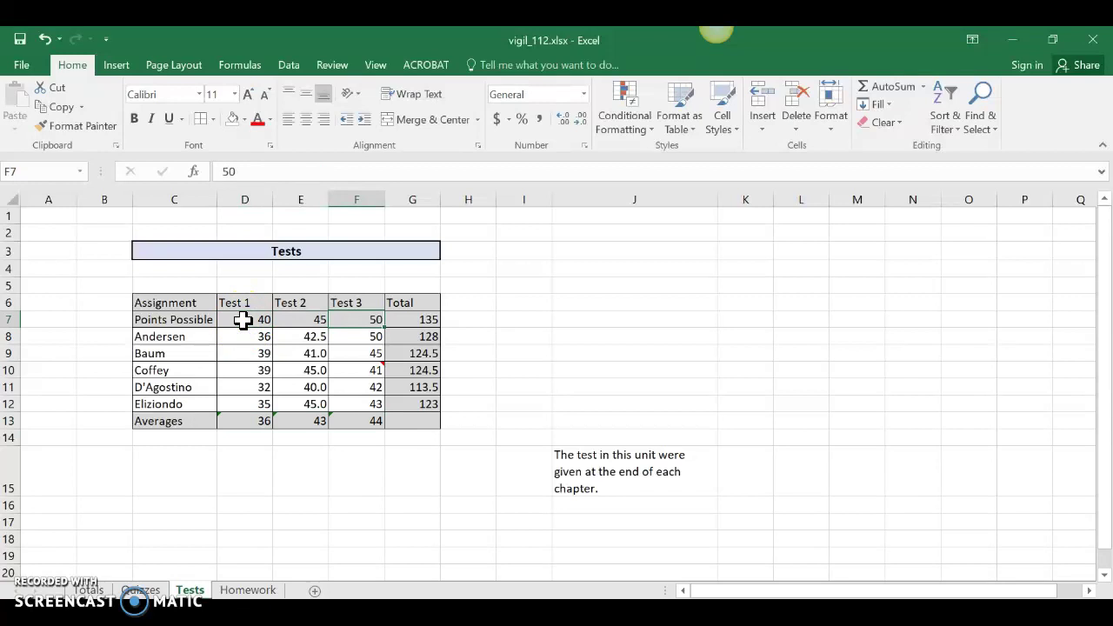
# - Try one green-yellow-red color scale across all test scores in D8:F12, and undo it
pyautogui.moveTo(249, 336); pyautogui.dragTo(347, 399)
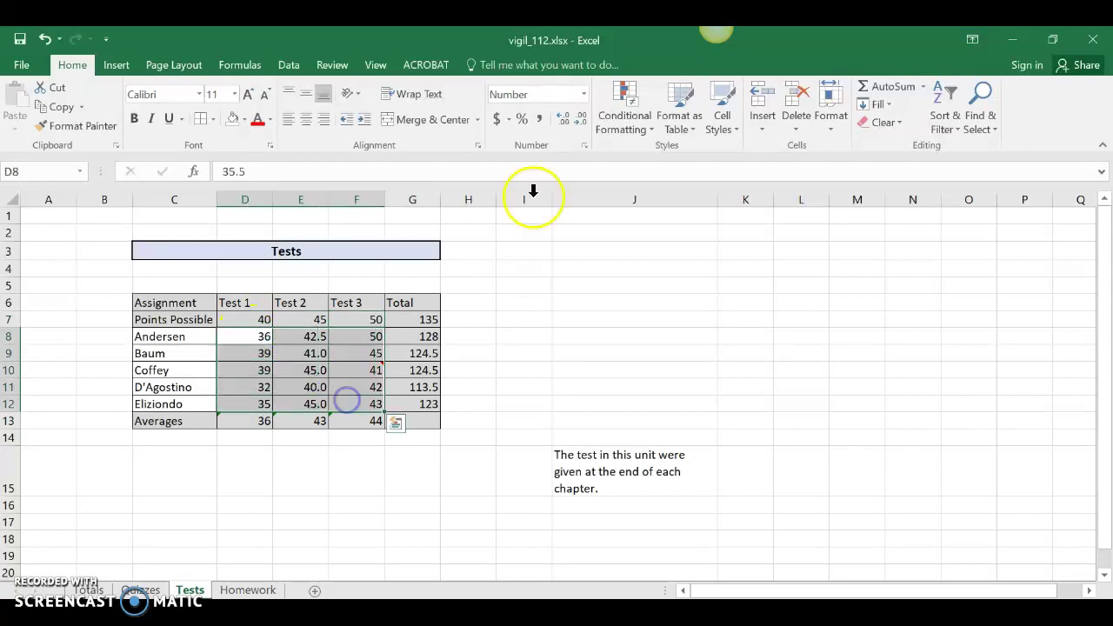
pyautogui.click(639, 103)
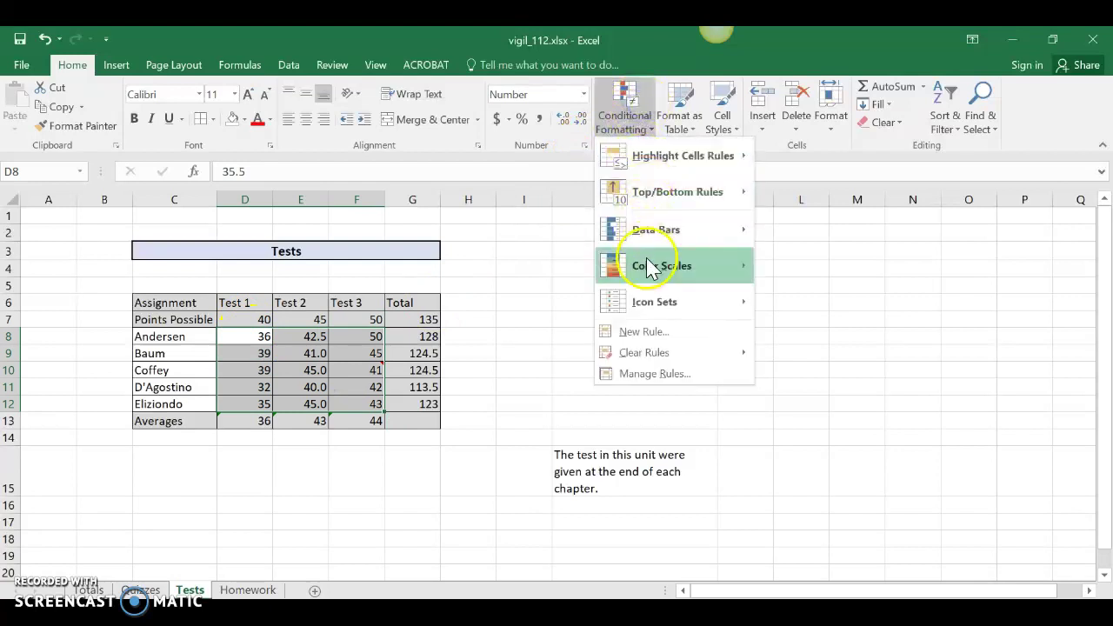
pyautogui.moveTo(653, 263)
pyautogui.click(774, 266)
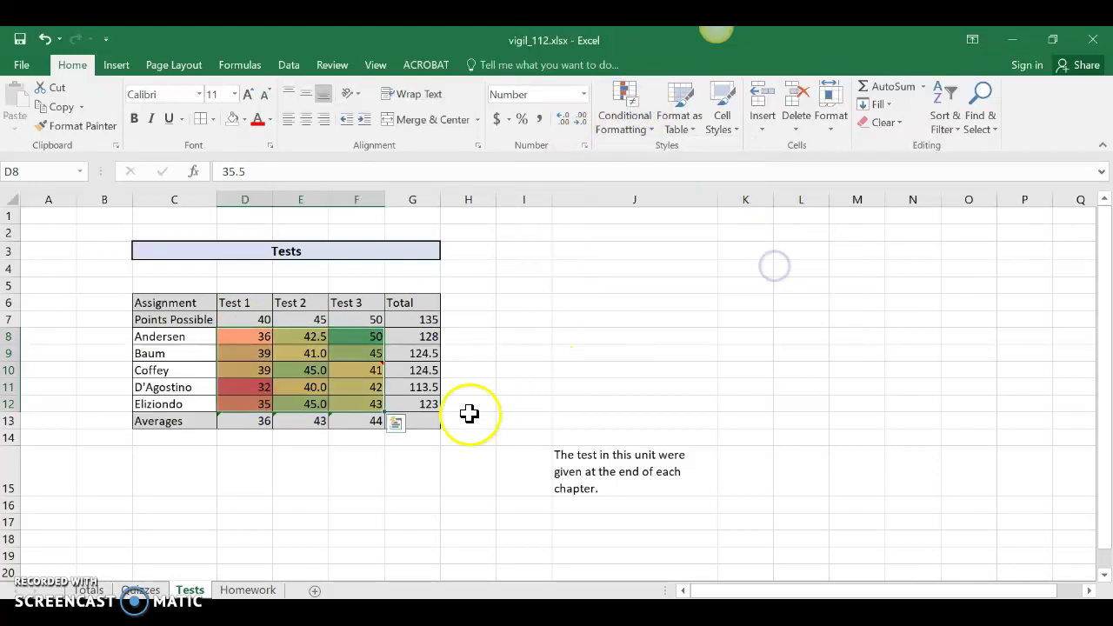
pyautogui.click(381, 491)
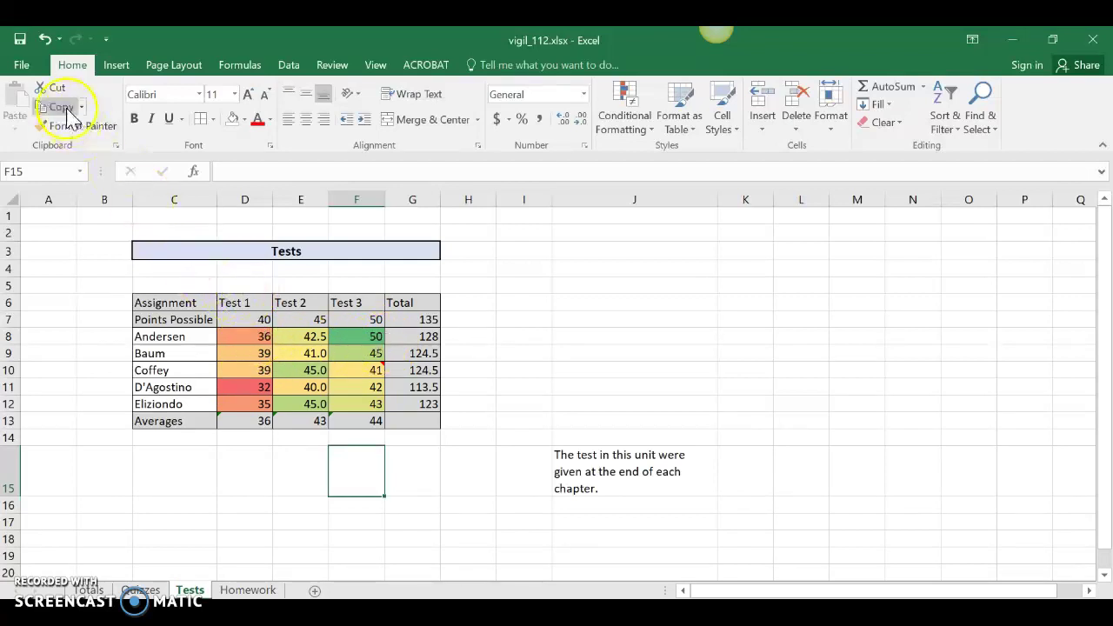
pyautogui.click(45, 39)
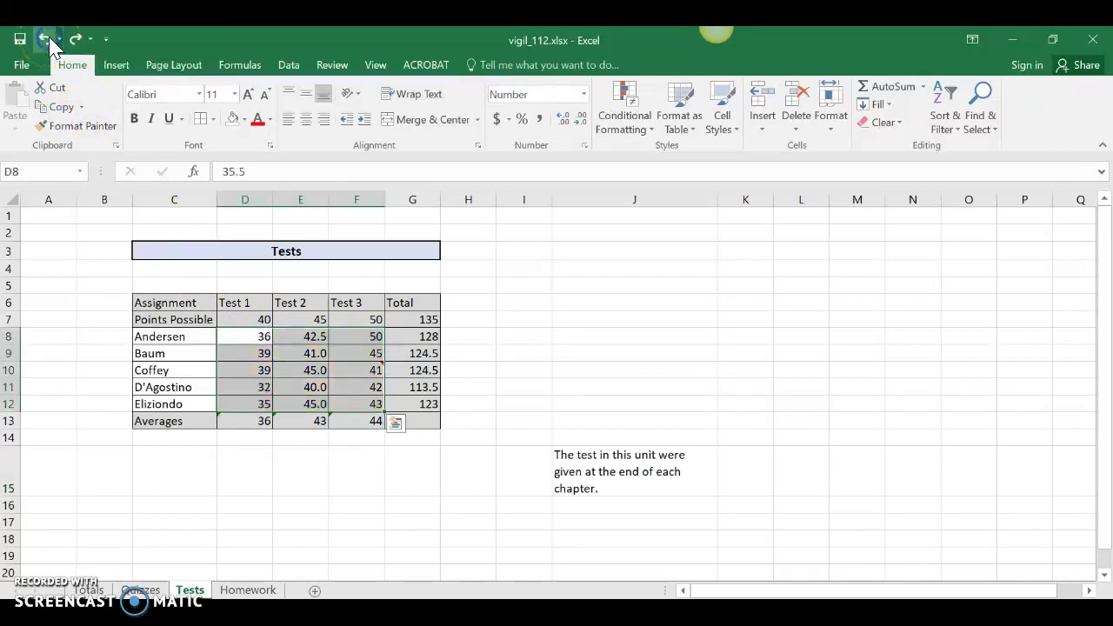
pyautogui.click(278, 465)
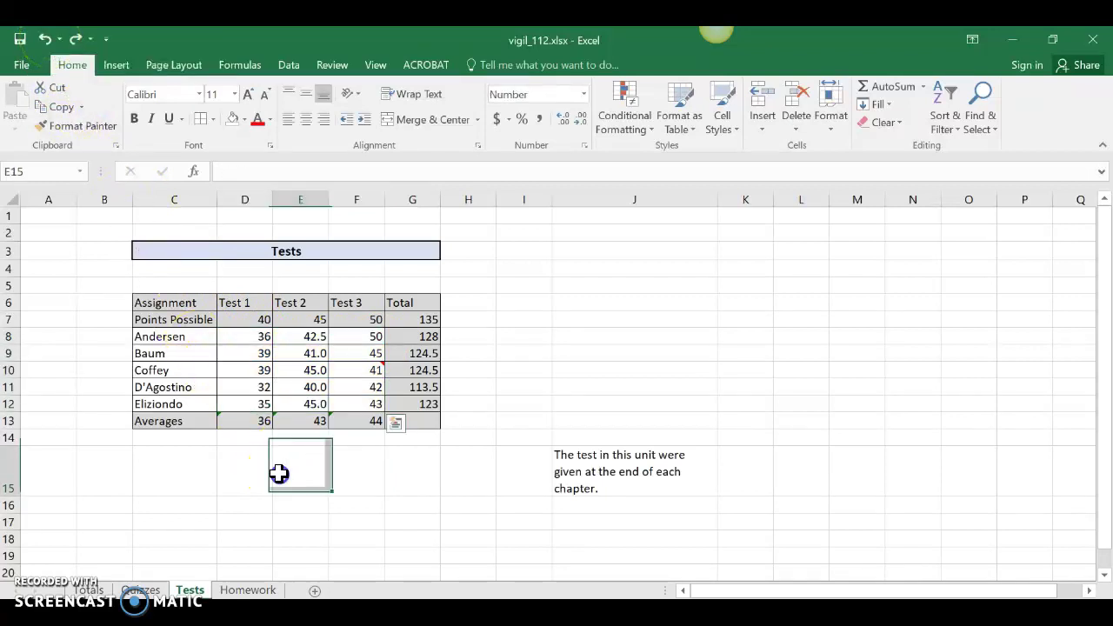
# - Apply the green-yellow-red color scale to only the Test 1 scores in D8:D12
pyautogui.moveTo(258, 339); pyautogui.dragTo(250, 391)
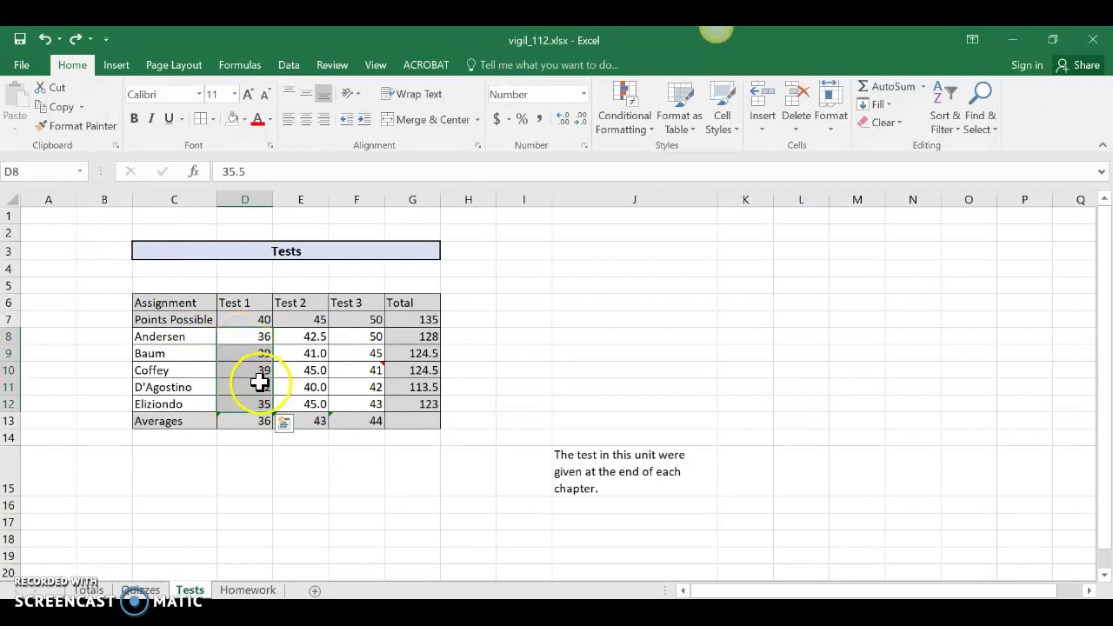
pyautogui.click(628, 126)
pyautogui.moveTo(643, 266)
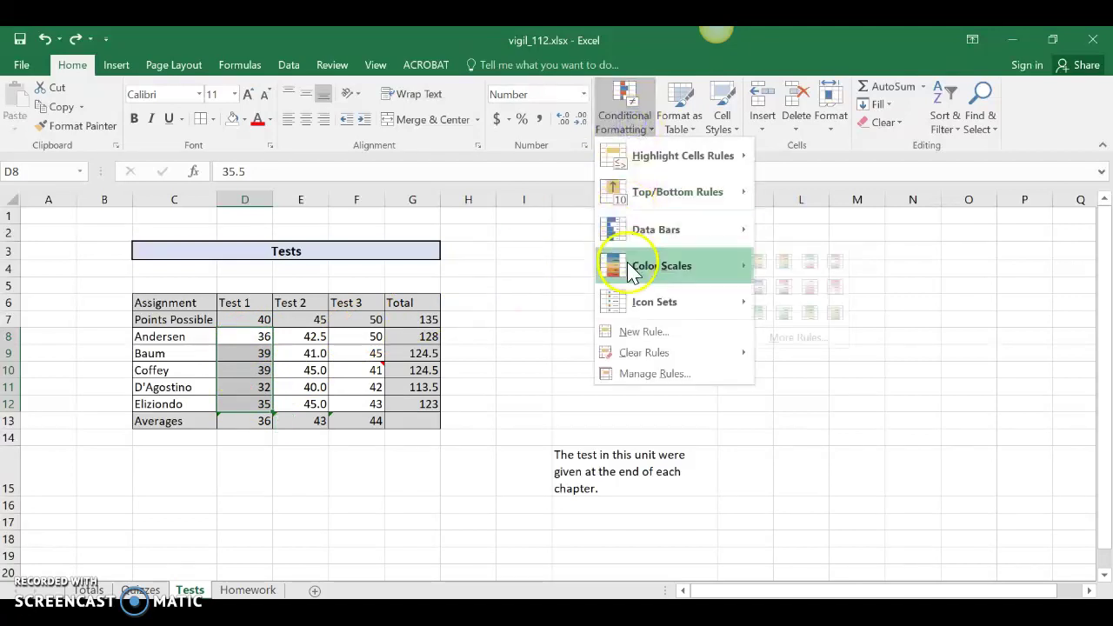
pyautogui.click(769, 261)
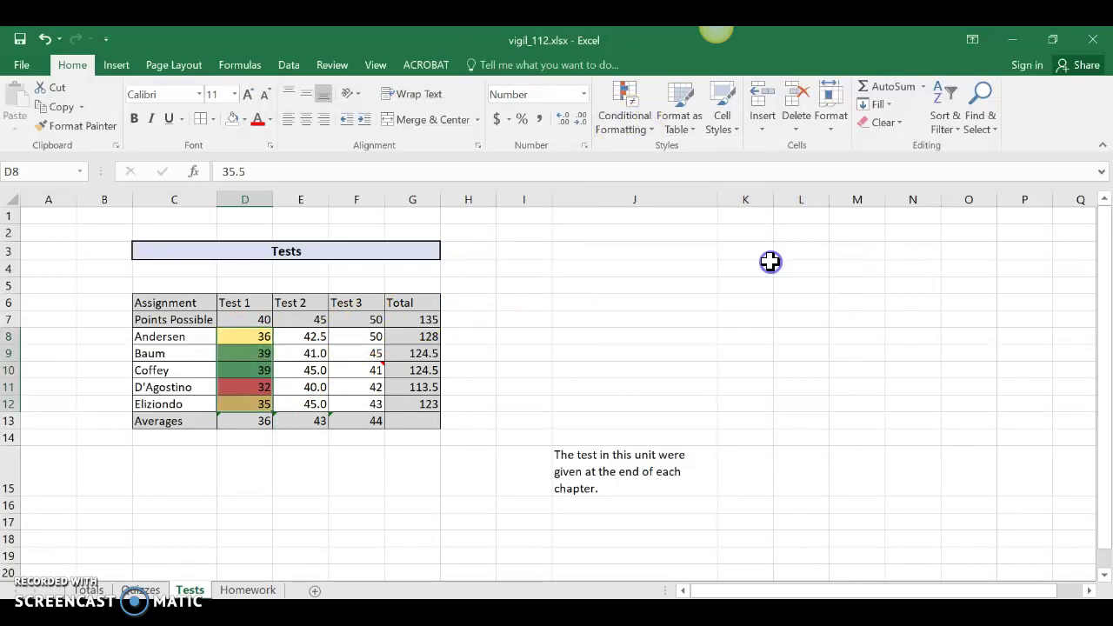
pyautogui.click(318, 461)
# - Give the Test 2 scores in E8:E12 their own green-yellow-red color scale
pyautogui.moveTo(315, 338); pyautogui.dragTo(310, 401)
pyautogui.click(639, 117)
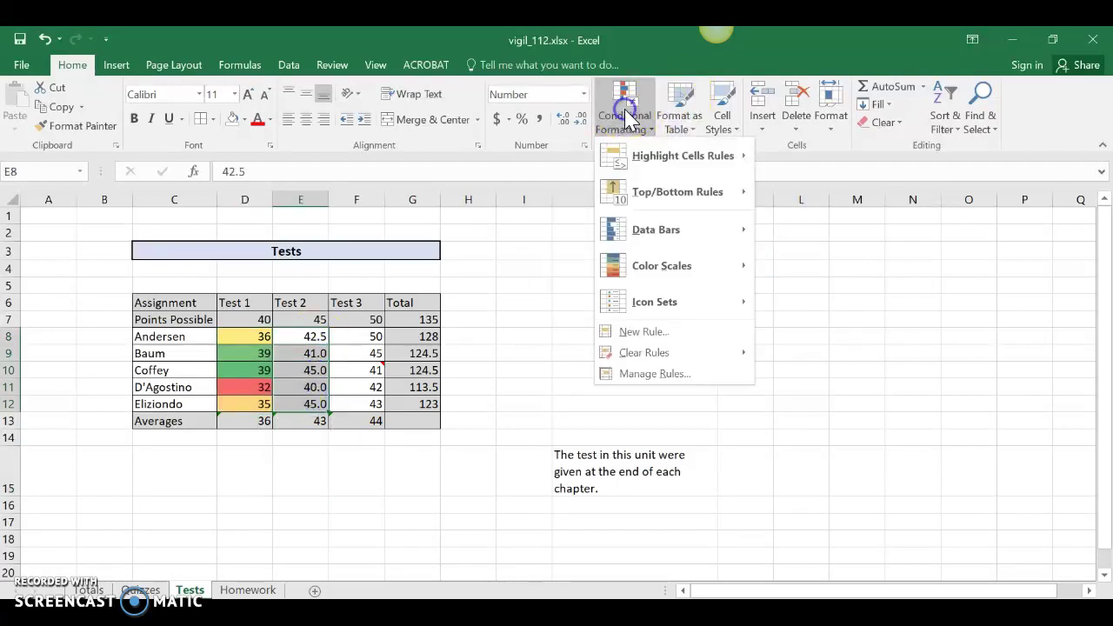
pyautogui.moveTo(735, 280)
pyautogui.click(766, 270)
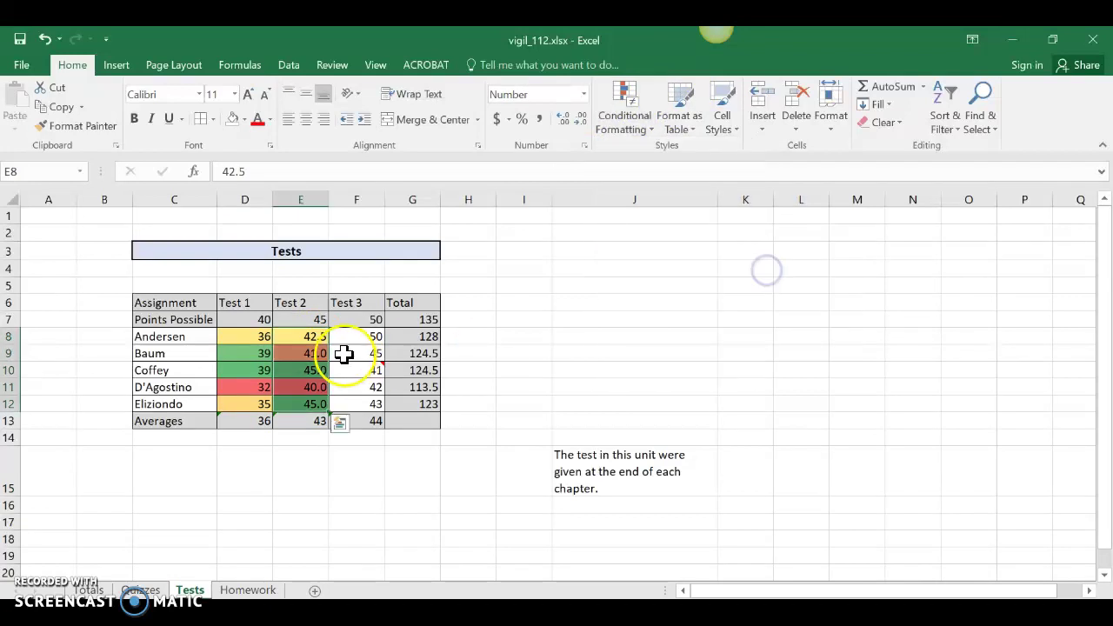
# - Give the Test 3 scores in F8:F12 their own green-yellow-red color scale
pyautogui.moveTo(363, 339); pyautogui.dragTo(363, 395)
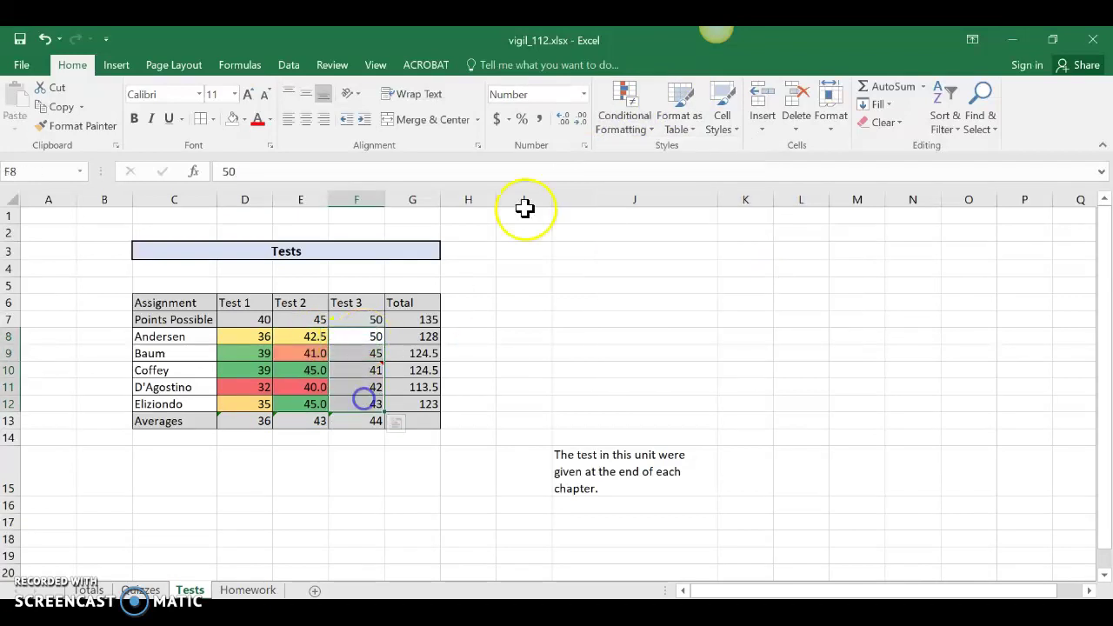
pyautogui.click(623, 118)
pyautogui.moveTo(656, 269)
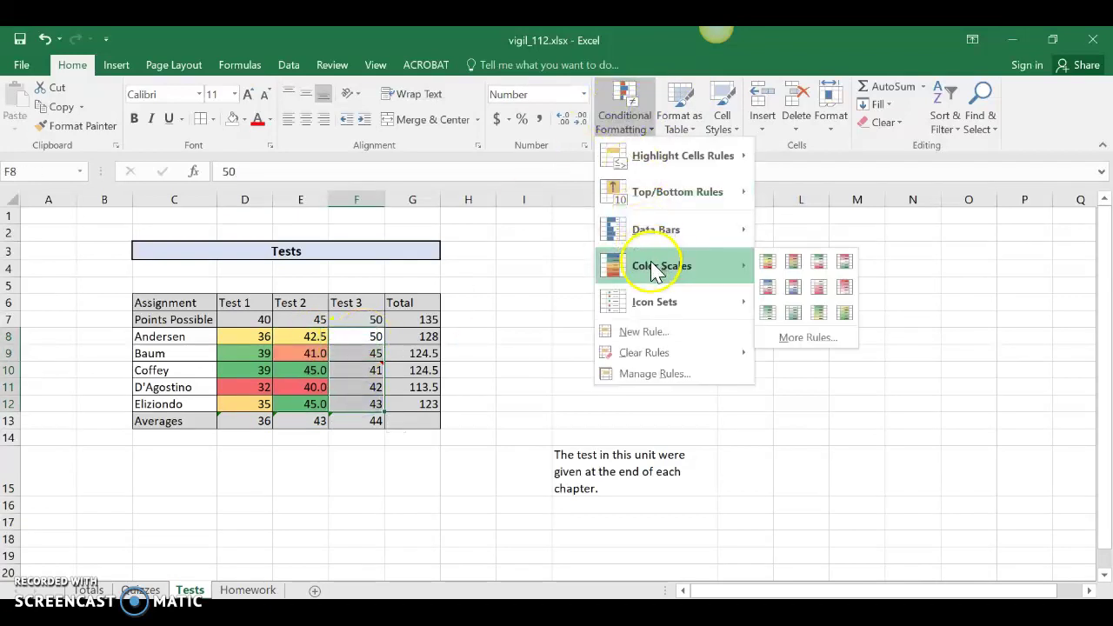
pyautogui.click(771, 266)
pyautogui.click(316, 489)
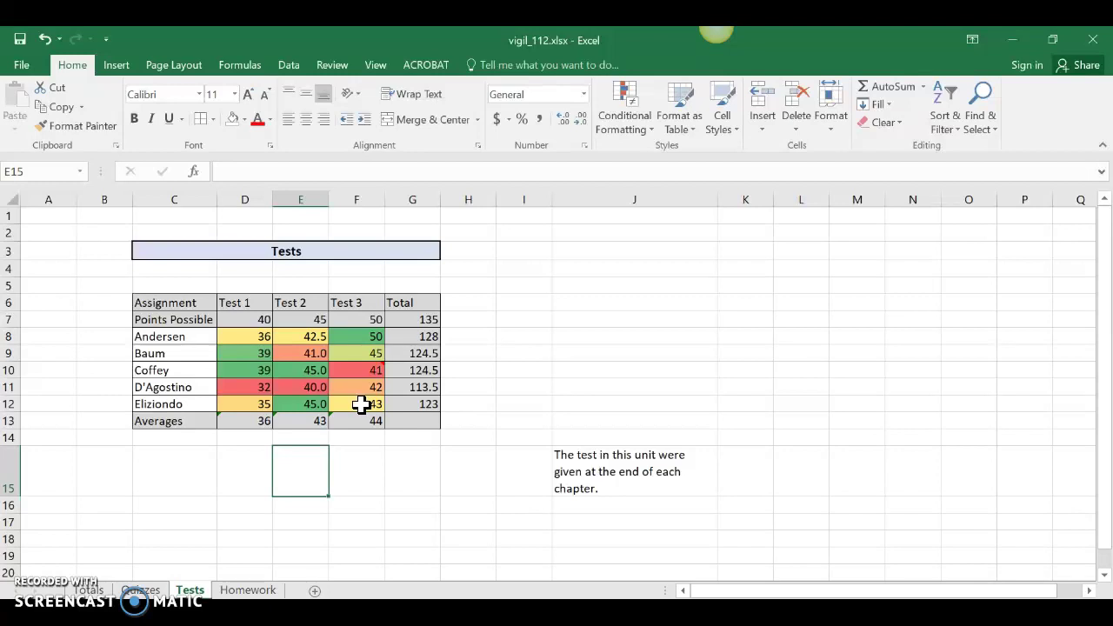
# - On the Totals sheet, apply the green-yellow-red color scale to the students' quiz totals in D9:D13
pyautogui.click(90, 590)
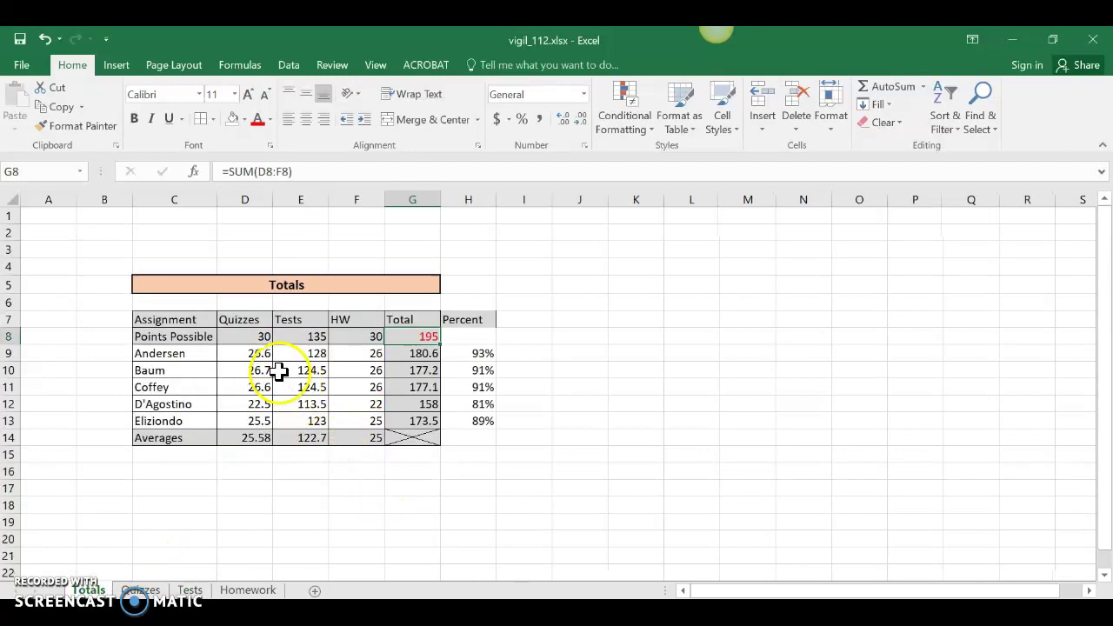
pyautogui.moveTo(257, 353); pyautogui.dragTo(248, 420)
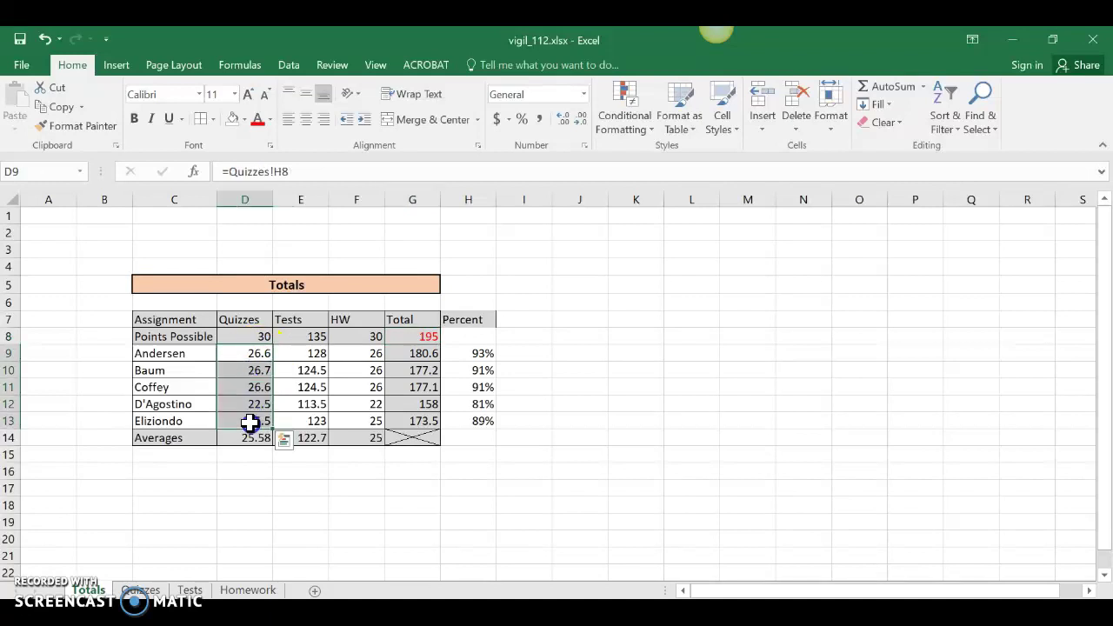
pyautogui.click(632, 119)
pyautogui.moveTo(666, 266)
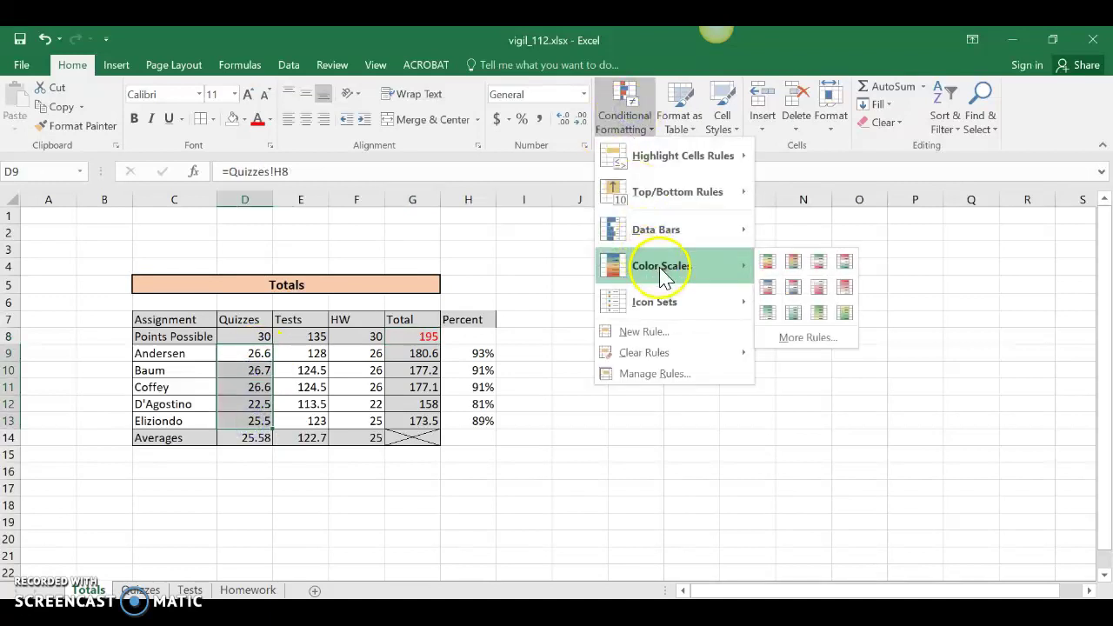
pyautogui.click(773, 269)
# - Apply the green-yellow-red color scale to the students' test totals in E9:E13
pyautogui.moveTo(318, 355); pyautogui.dragTo(298, 419)
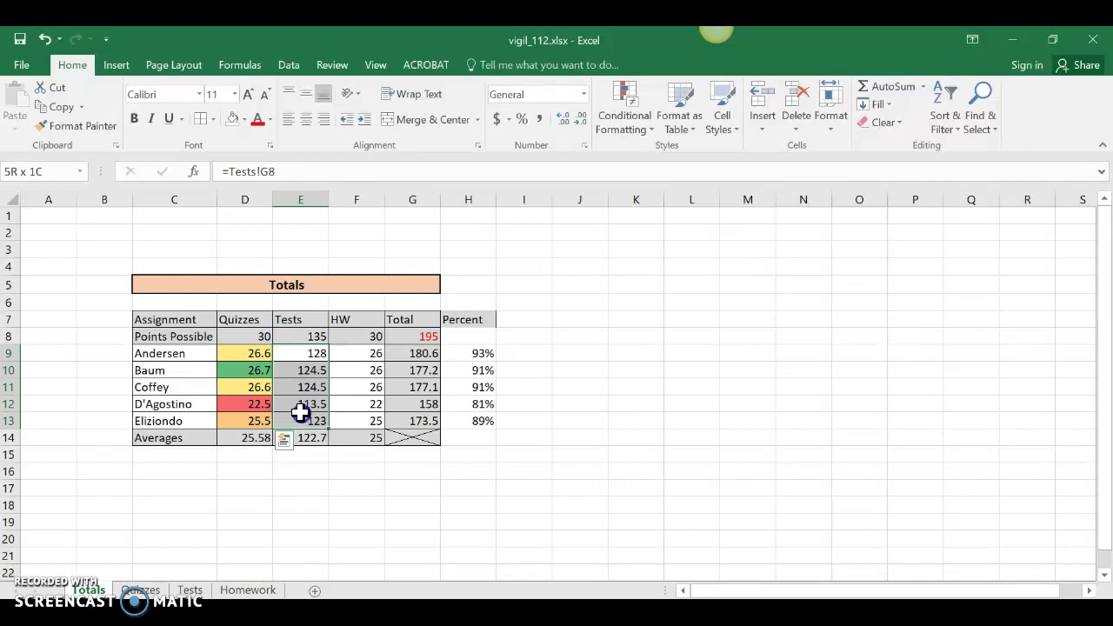
pyautogui.click(626, 139)
pyautogui.moveTo(641, 264)
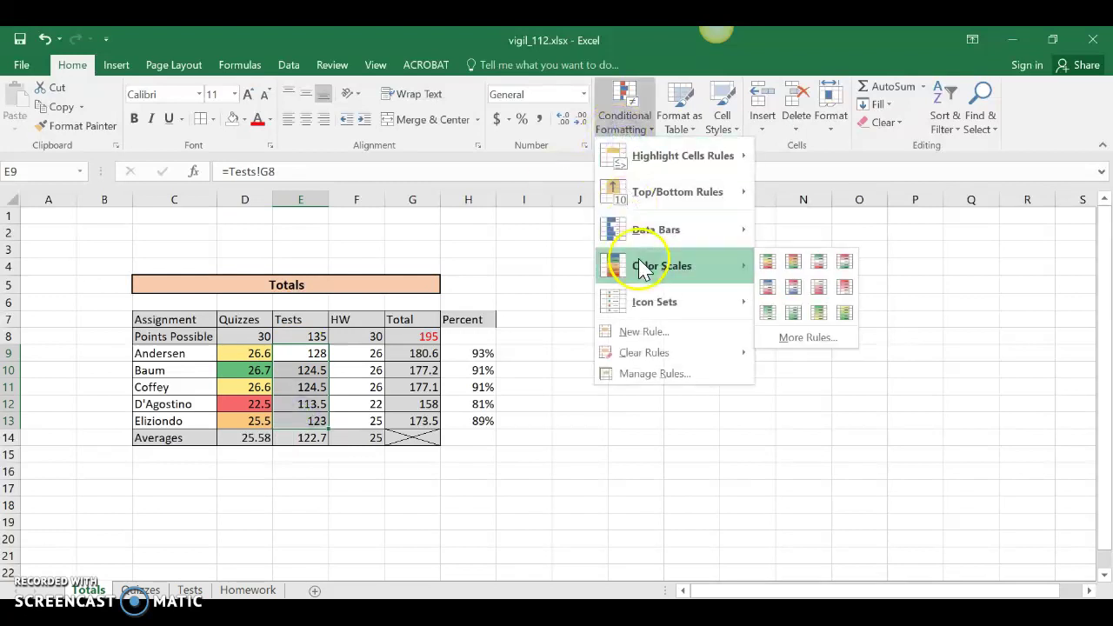
pyautogui.click(765, 268)
# - Give the students' homework totals in F9:F13 their own green-yellow-red color scale
pyautogui.moveTo(363, 355); pyautogui.dragTo(363, 417)
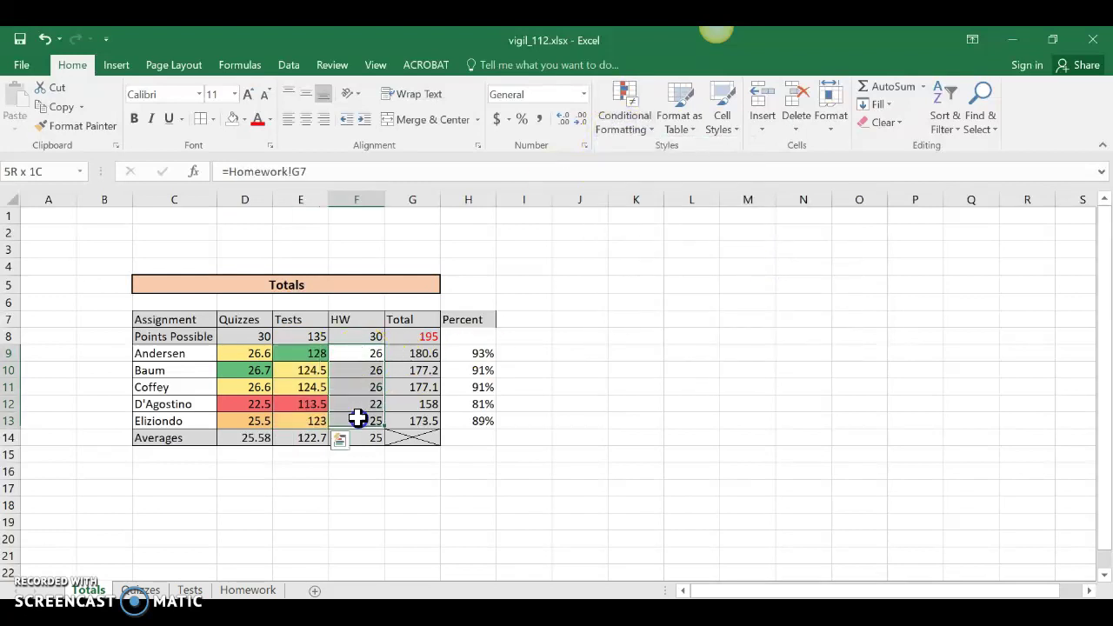
pyautogui.click(645, 131)
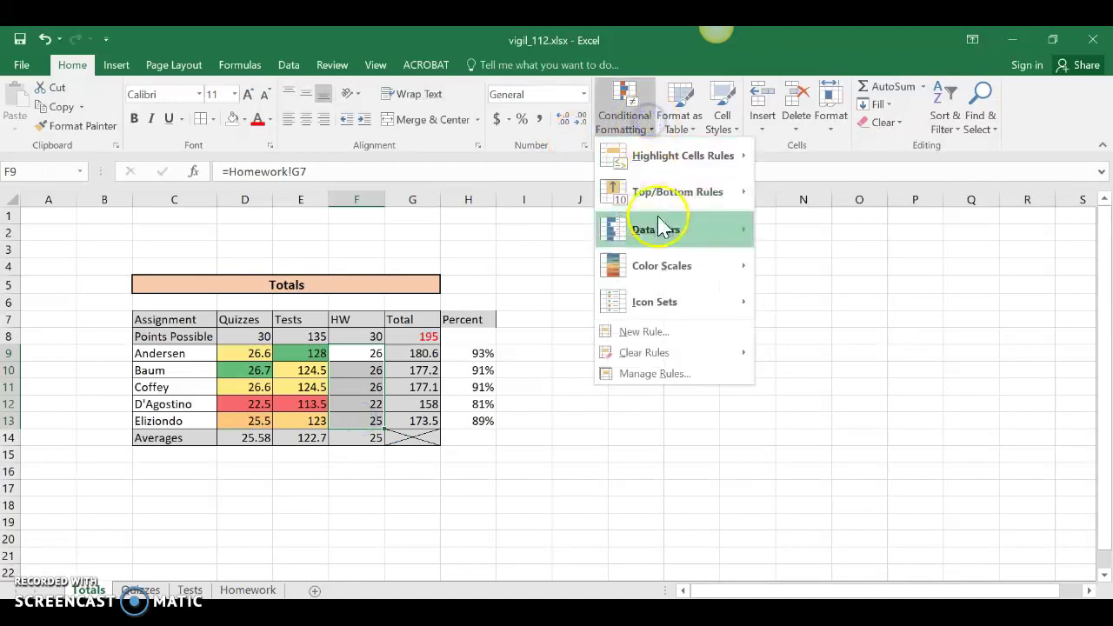
pyautogui.moveTo(670, 265)
pyautogui.click(769, 269)
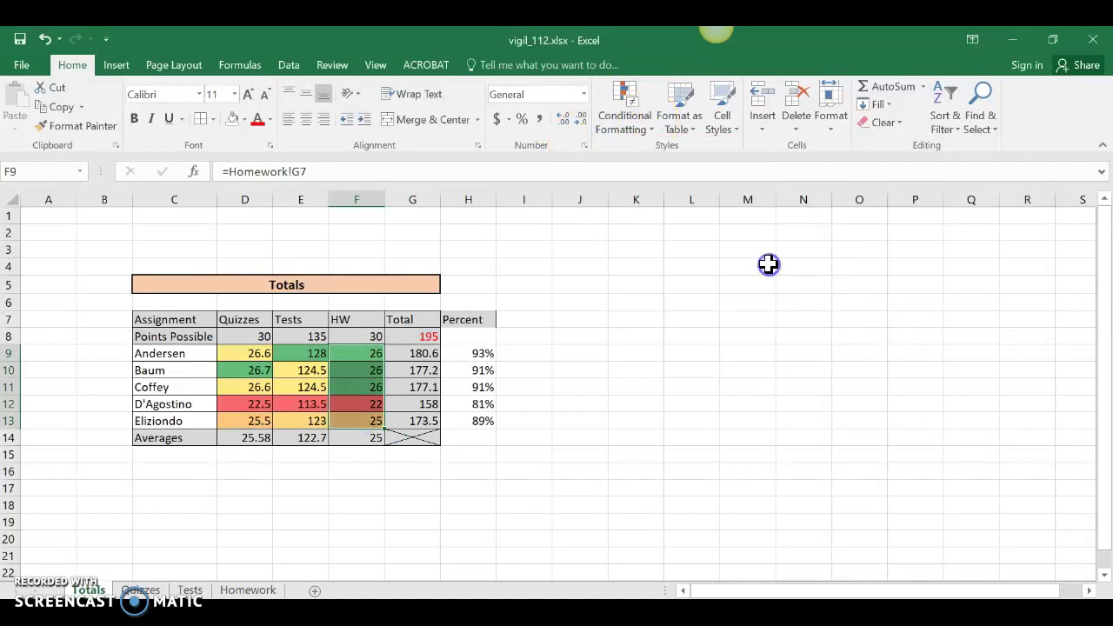
pyautogui.click(512, 459)
# - Clear the grey fill from the students' overall totals in G9:G13
pyautogui.moveTo(425, 353); pyautogui.dragTo(423, 421)
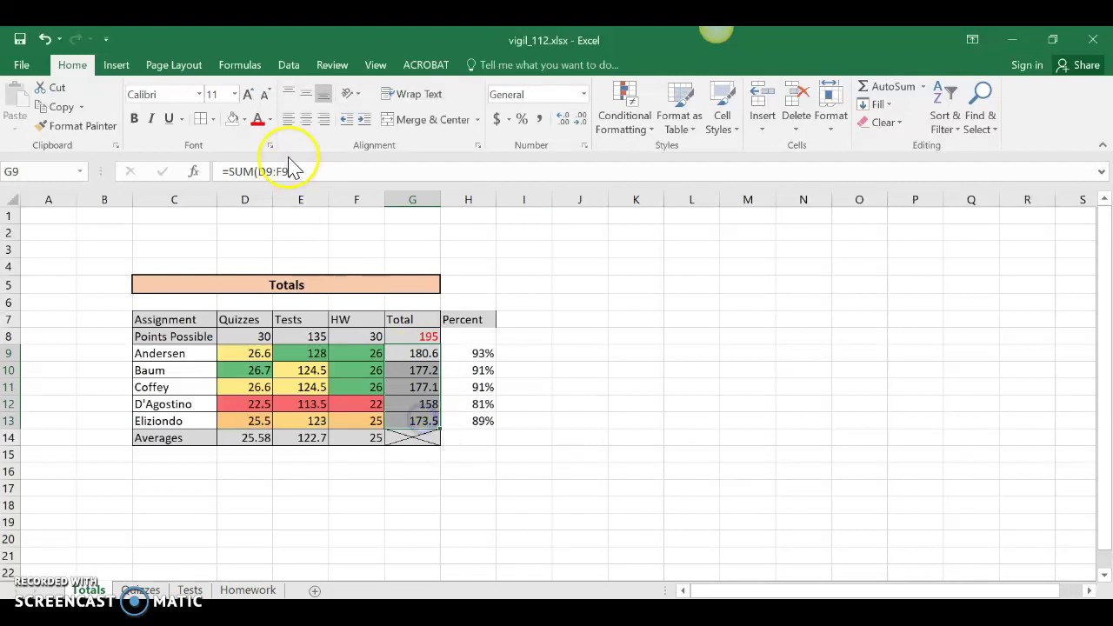
pyautogui.click(231, 120)
pyautogui.click(352, 473)
# - Apply the uncircled check mark, exclamation mark and X icon set to the students' overall totals in G9:G13
pyautogui.moveTo(423, 353); pyautogui.dragTo(422, 417)
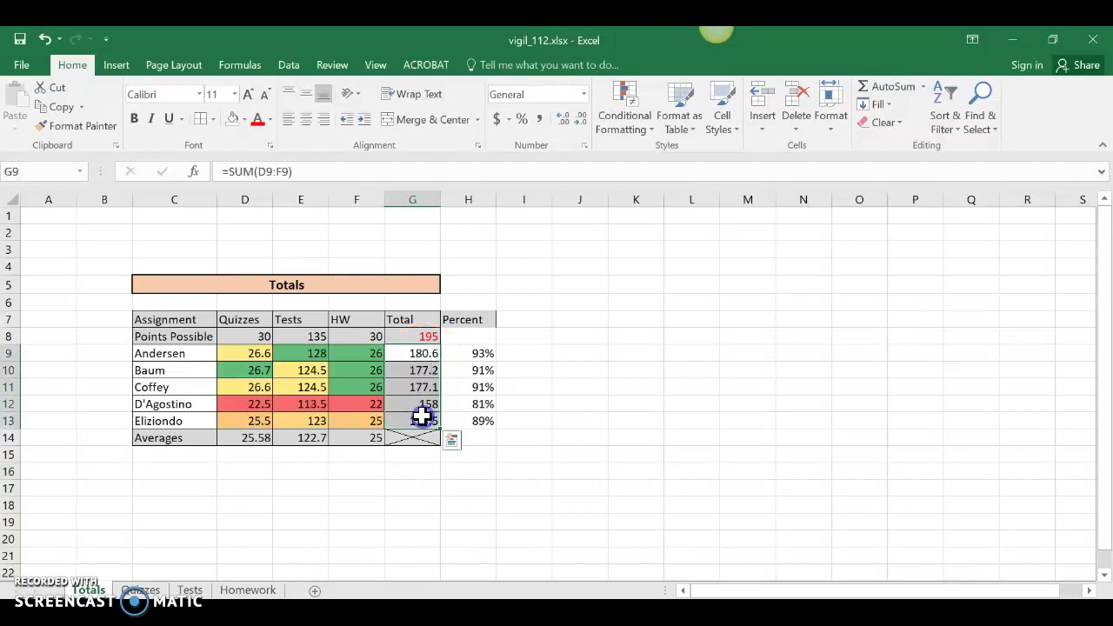
pyautogui.click(631, 111)
pyautogui.moveTo(647, 278)
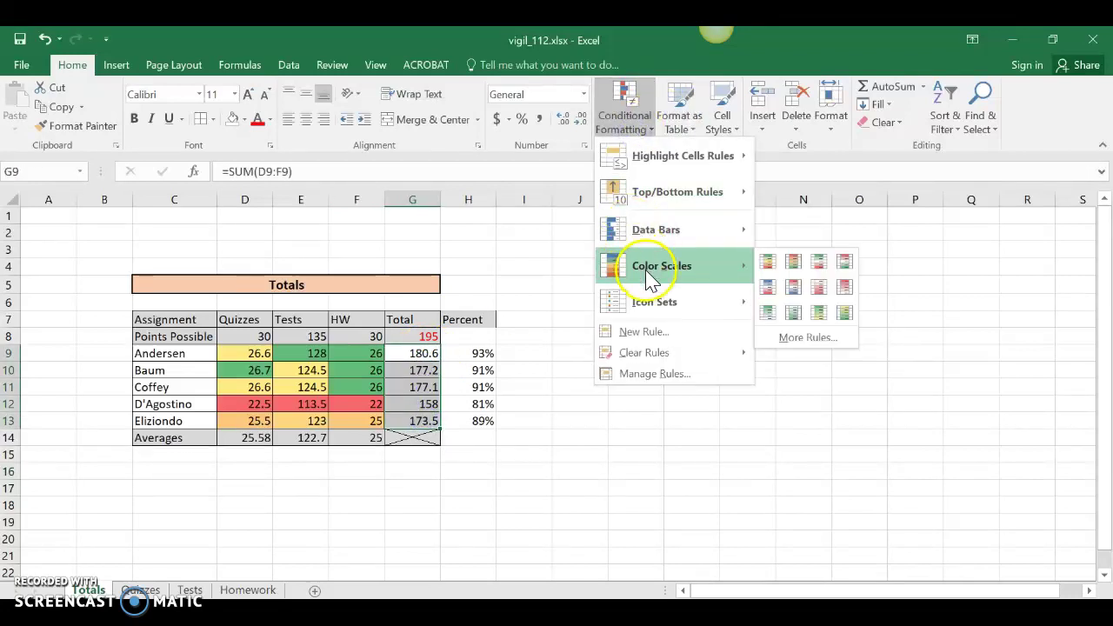
pyautogui.moveTo(643, 300)
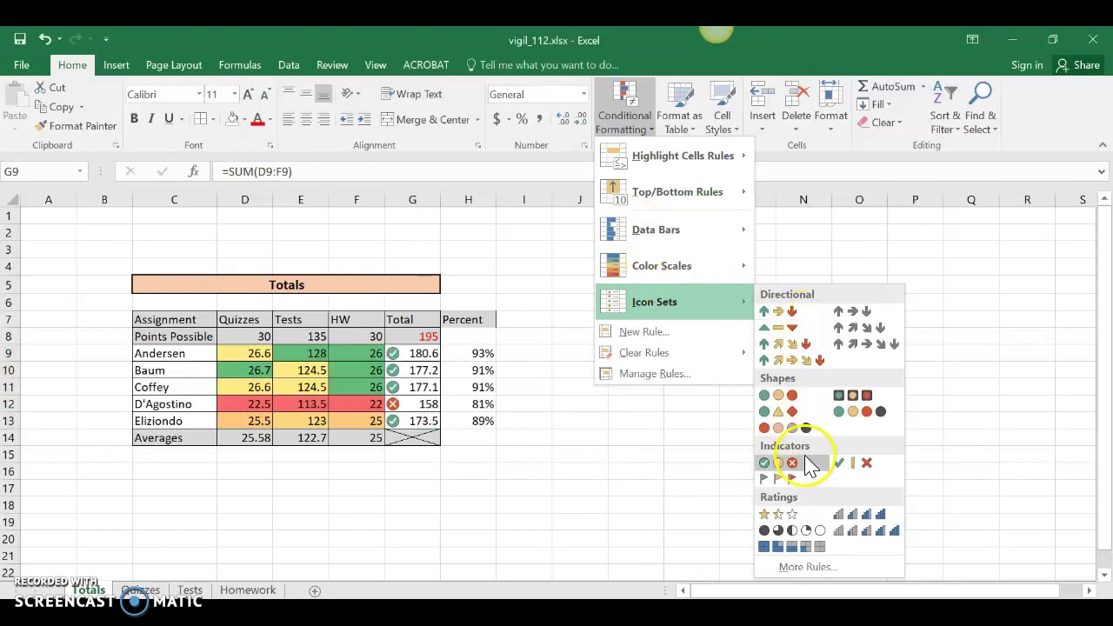
pyautogui.click(883, 467)
pyautogui.click(498, 503)
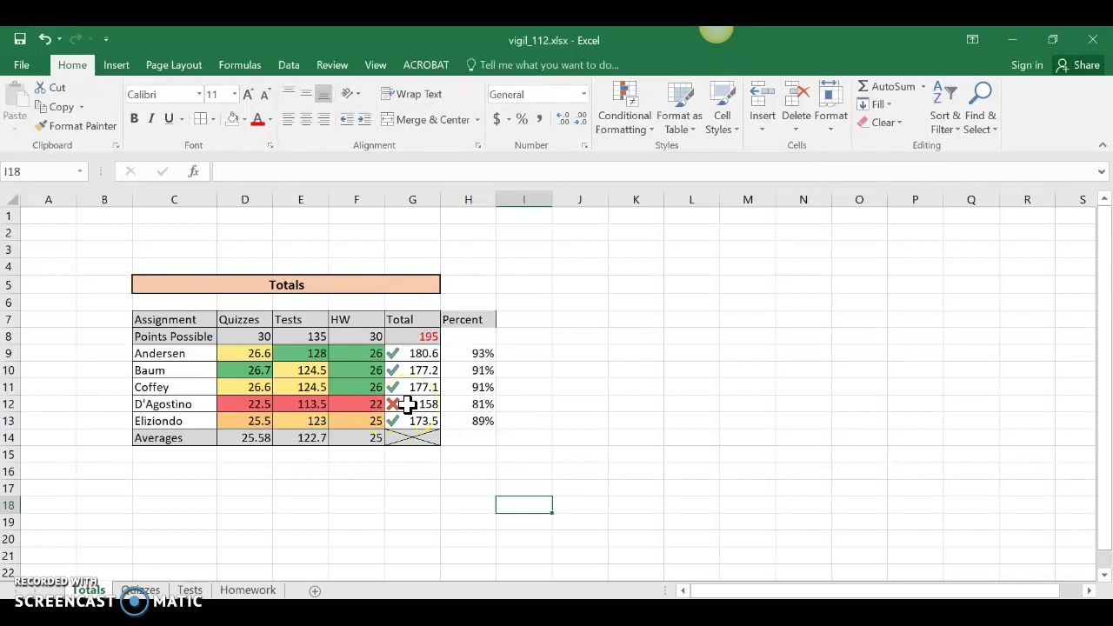
pyautogui.click(482, 405)
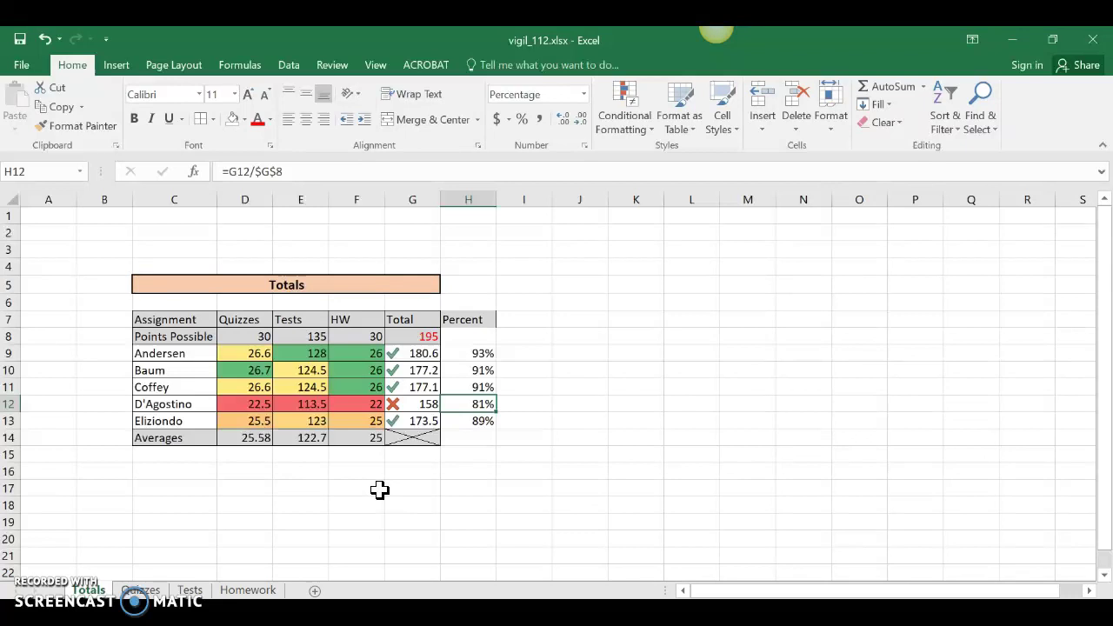
# - On the Tests sheet, hide columns D through F containing the Test 1, Test 2 and Test 3 scores
pyautogui.click(140, 591)
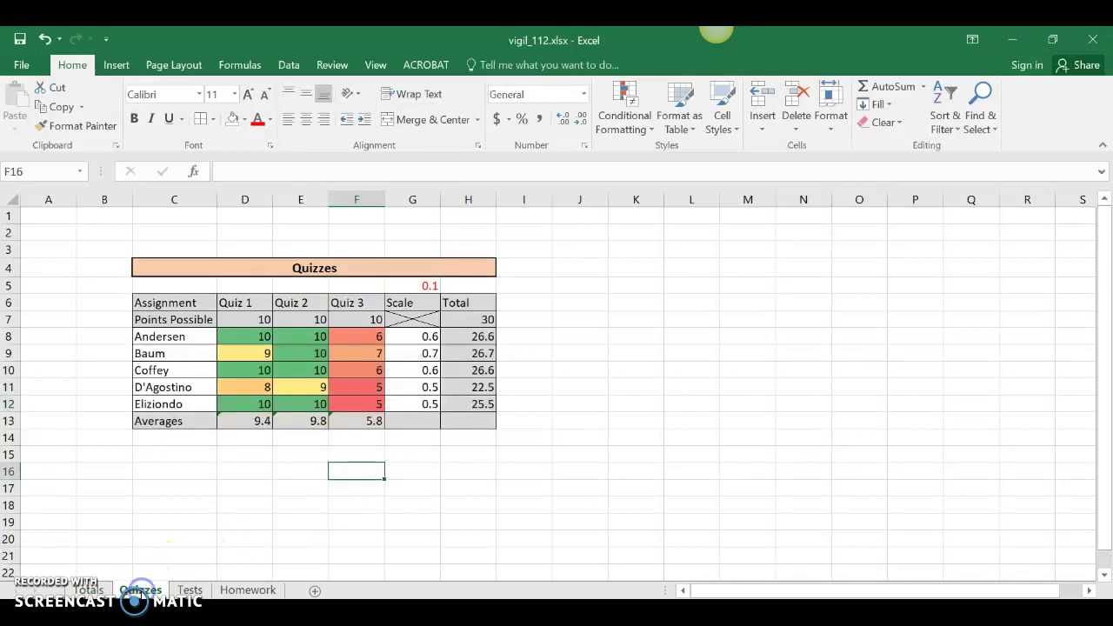
pyautogui.rightClick(168, 589)
pyautogui.click(206, 591)
pyautogui.click(206, 592)
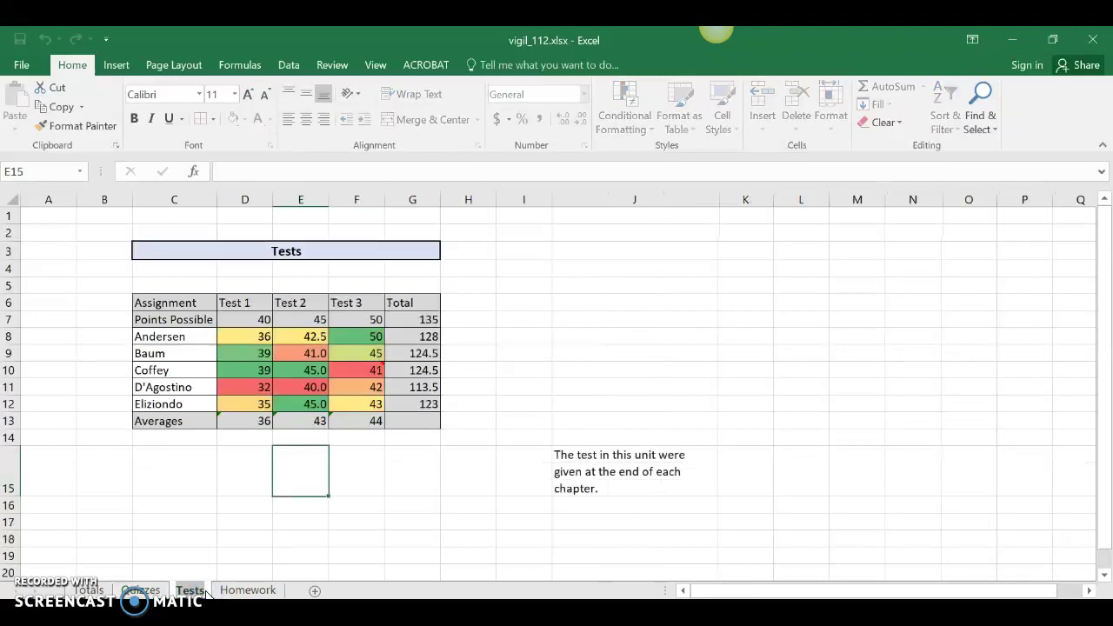
pyautogui.click(418, 499)
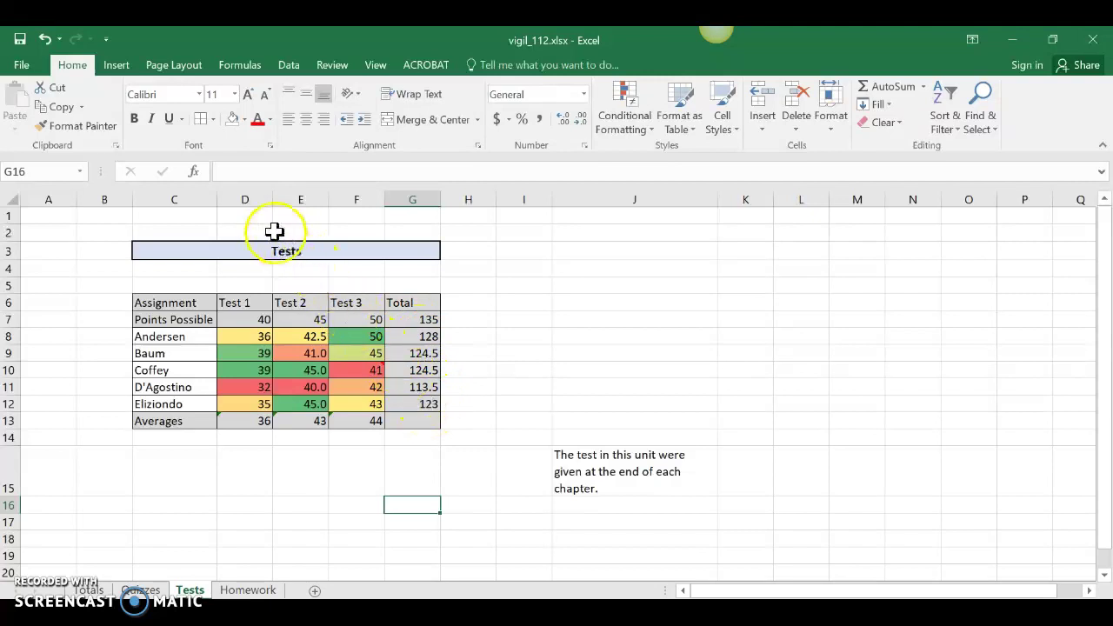
pyautogui.click(248, 199)
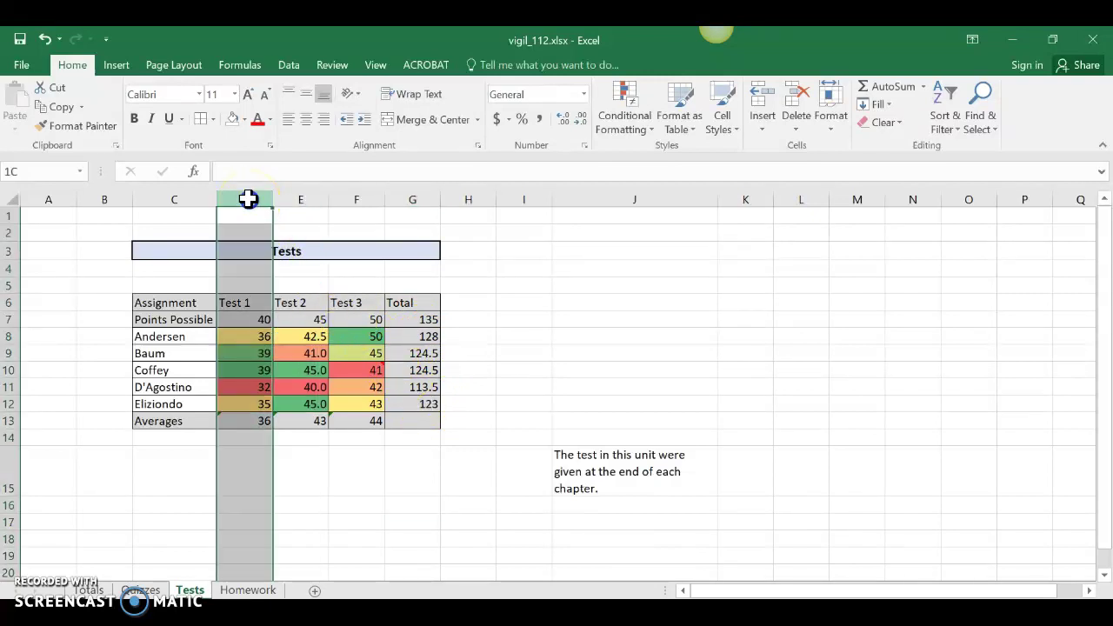
pyautogui.moveTo(248, 199); pyautogui.dragTo(355, 200)
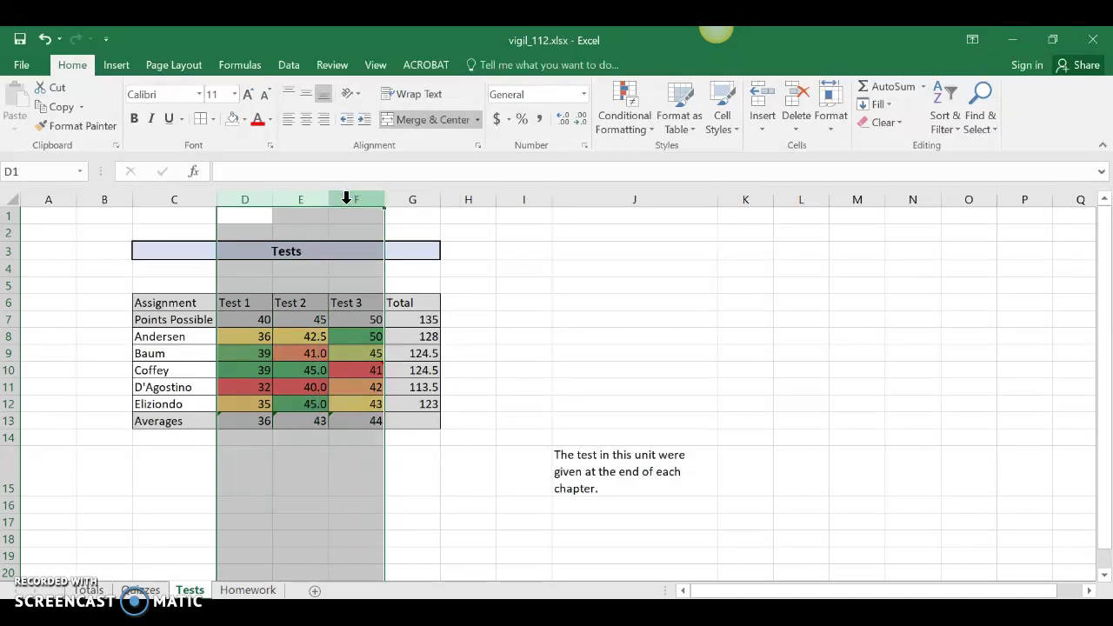
pyautogui.rightClick(348, 201)
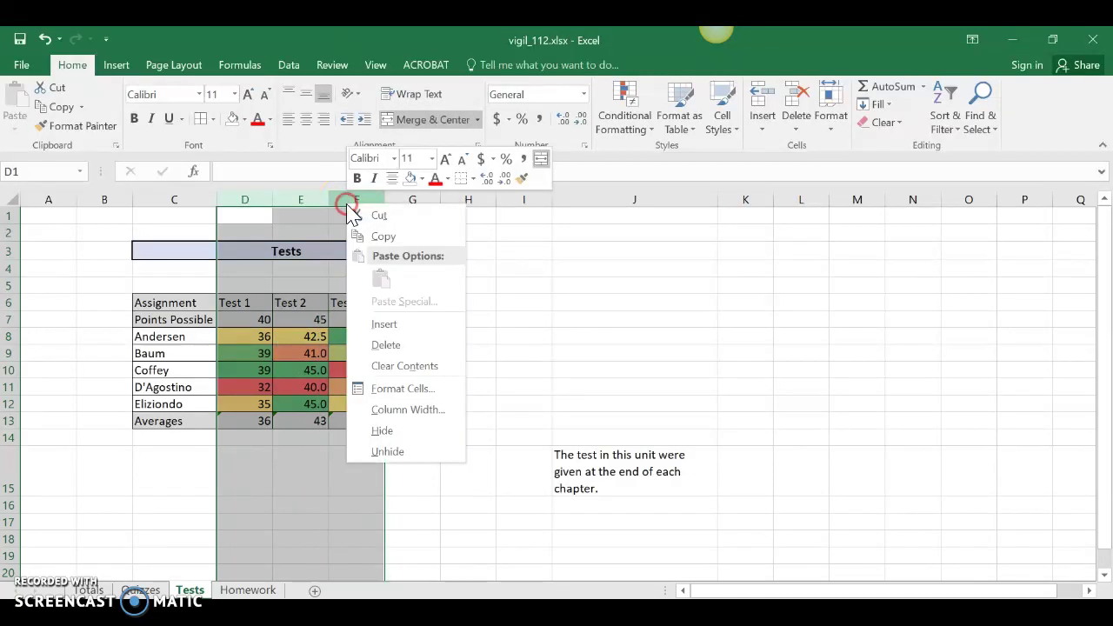
pyautogui.click(381, 431)
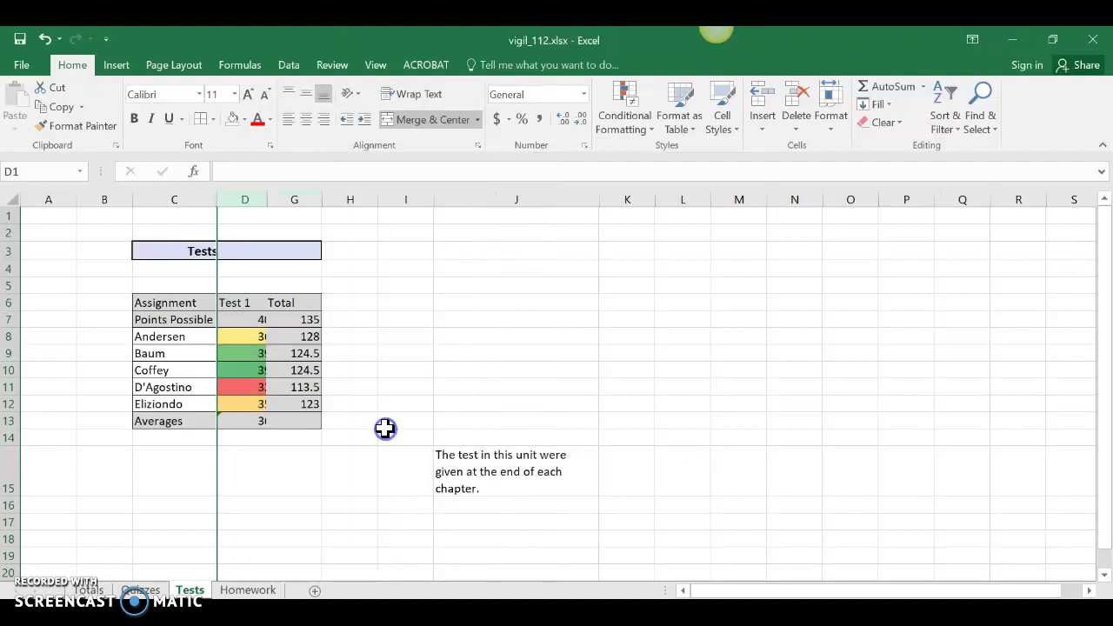
pyautogui.click(278, 480)
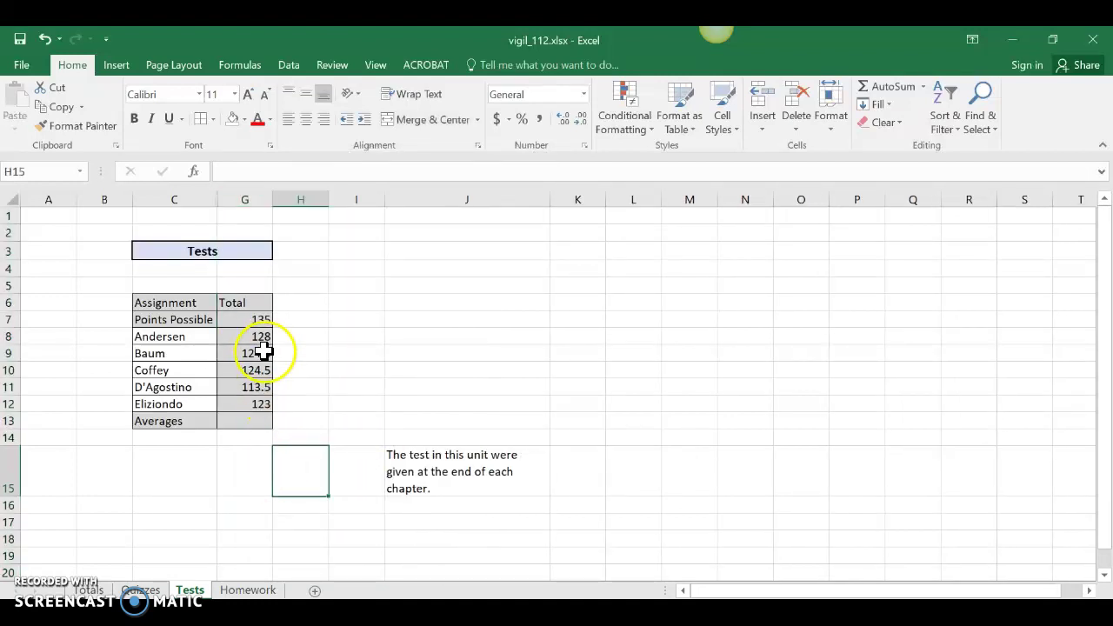
# - Insert a 2-D clustered bar chart of the student names and test totals in C8:G12, and place it from column K, clear of the note
pyautogui.moveTo(260, 337); pyautogui.dragTo(263, 401)
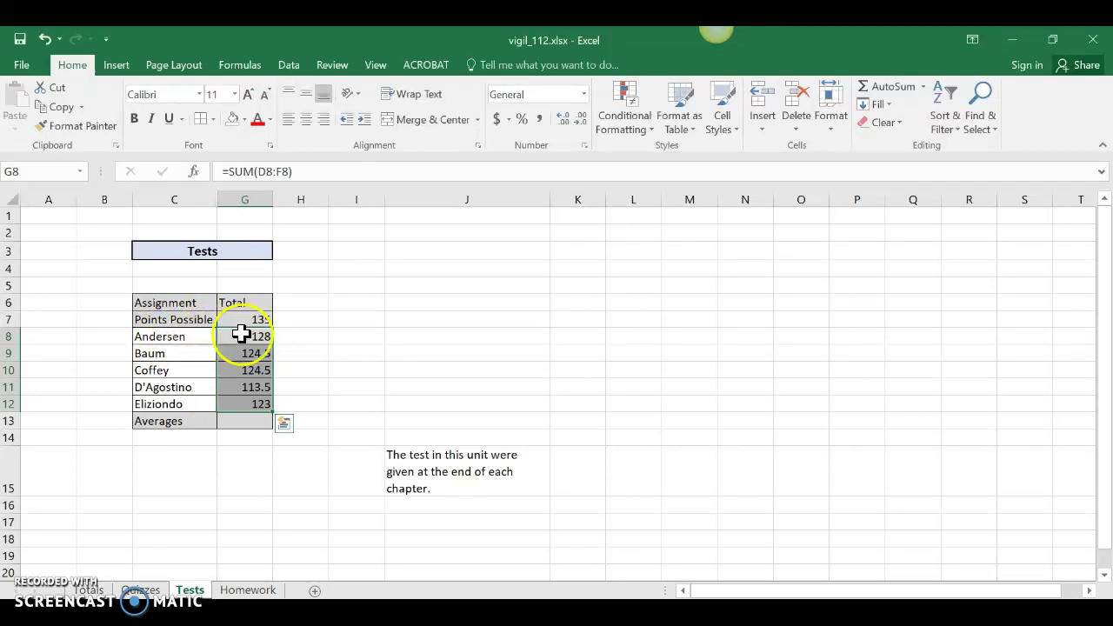
pyautogui.moveTo(189, 335); pyautogui.dragTo(233, 402)
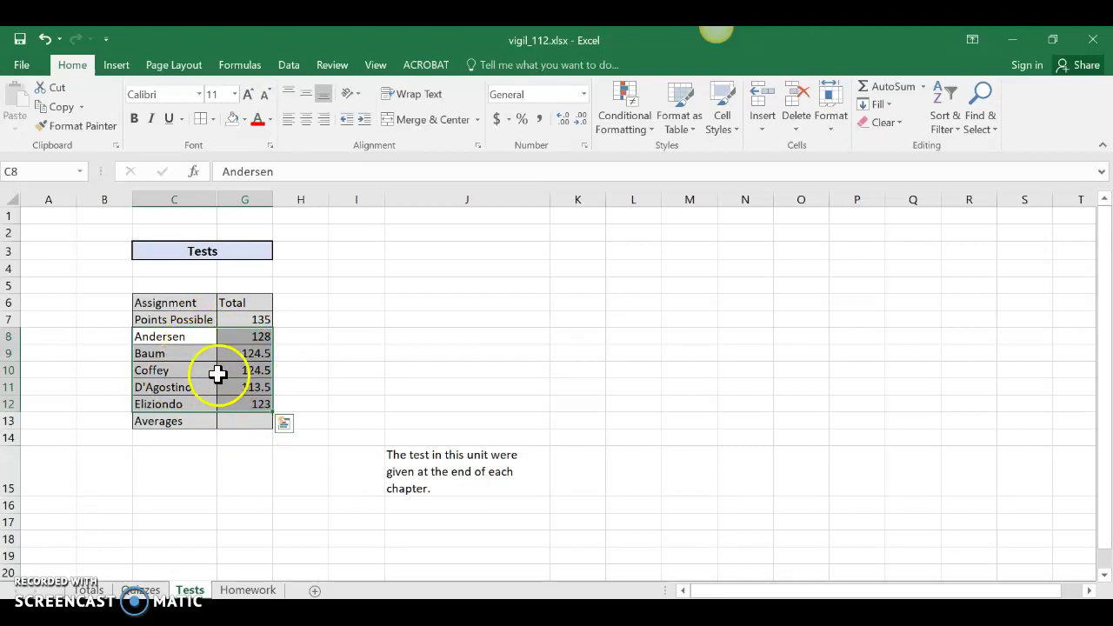
pyautogui.click(116, 67)
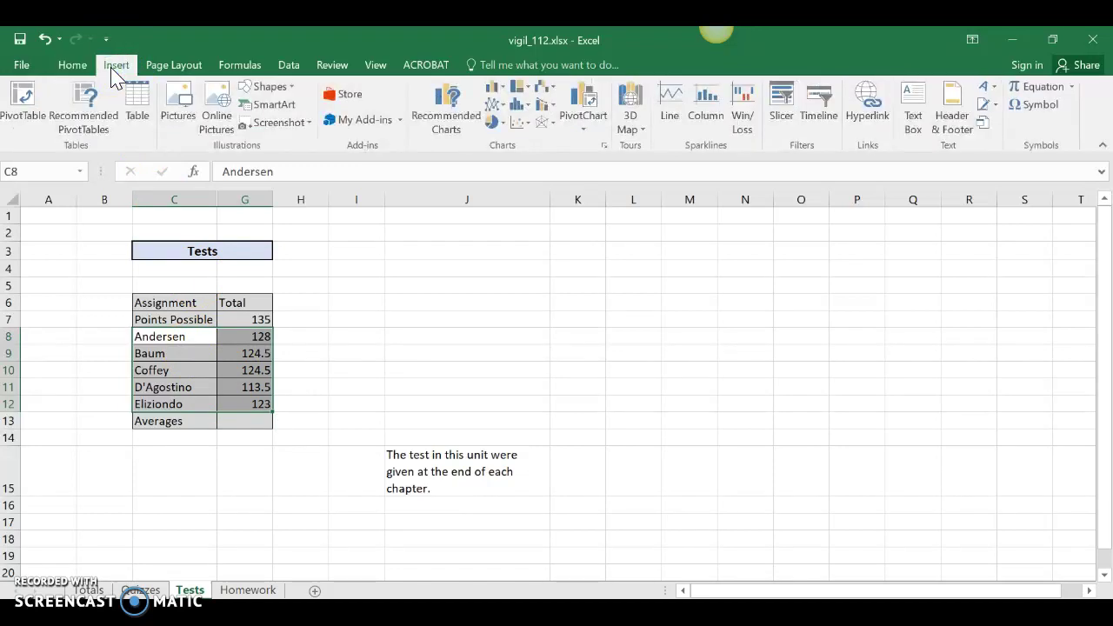
pyautogui.click(507, 96)
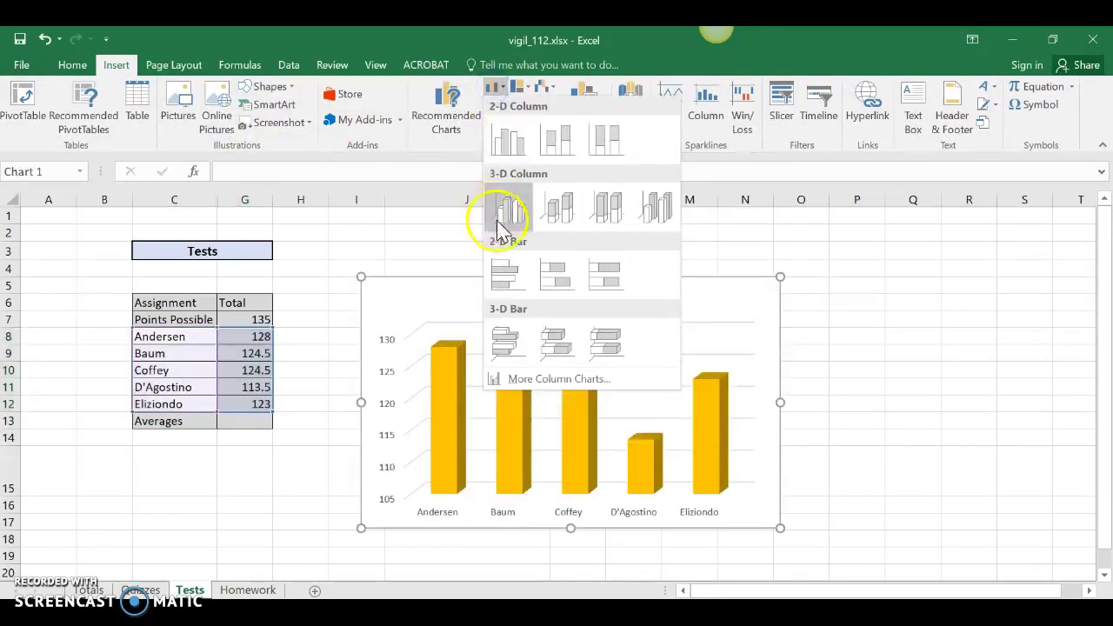
pyautogui.click(505, 283)
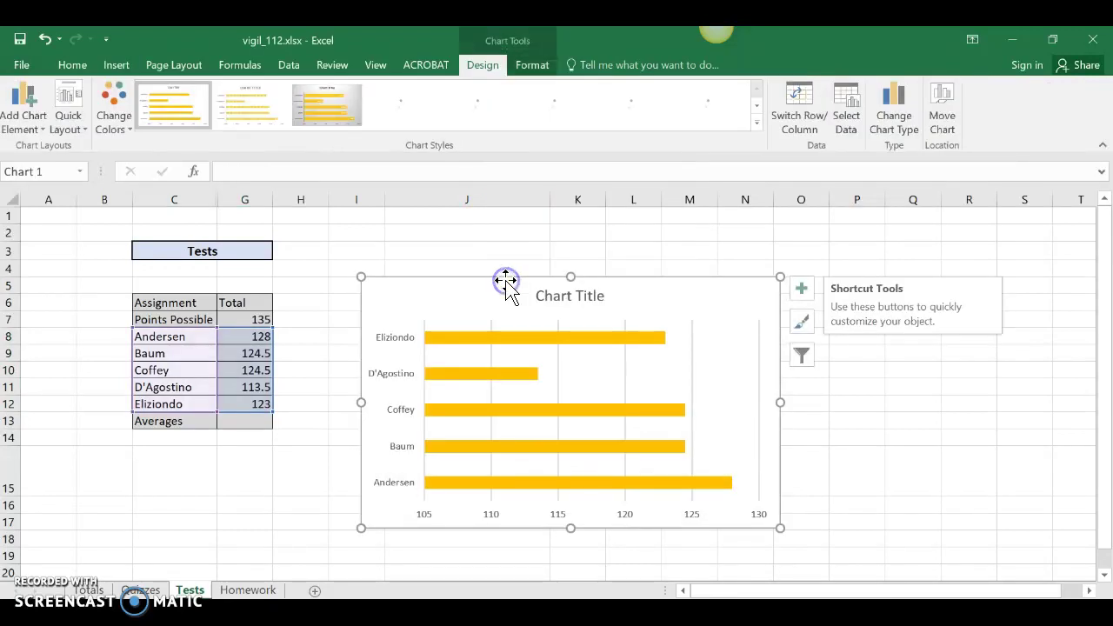
pyautogui.moveTo(497, 304); pyautogui.dragTo(691, 270)
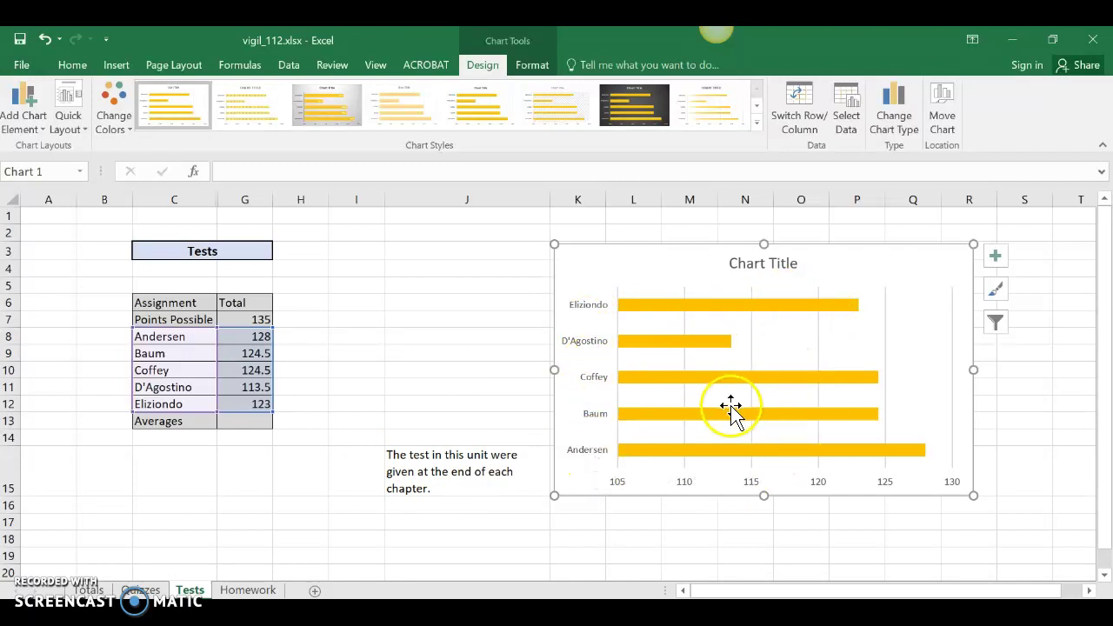
# - Change the bar chart's title to "Test Totals" and close the title formatting options
pyautogui.doubleClick(767, 264)
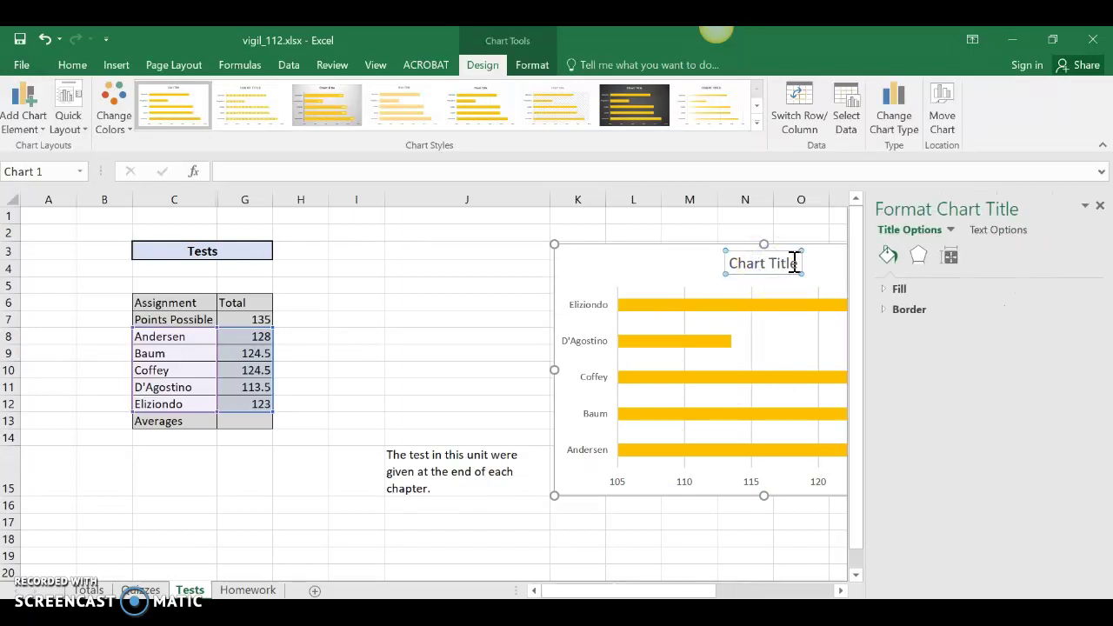
pyautogui.click(797, 265)
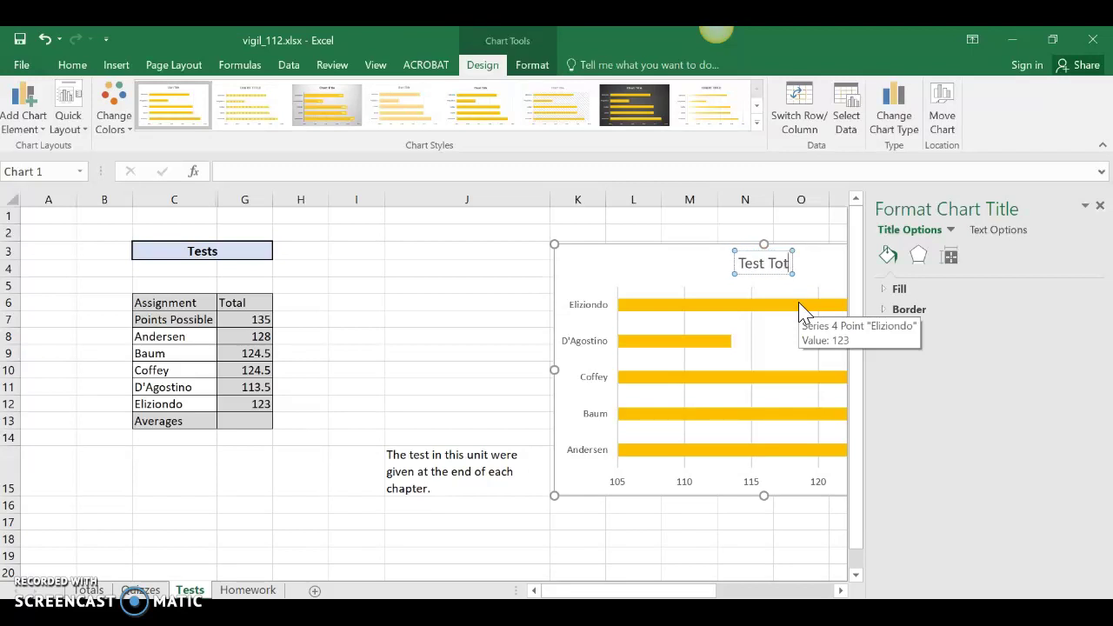
pyautogui.click(1100, 206)
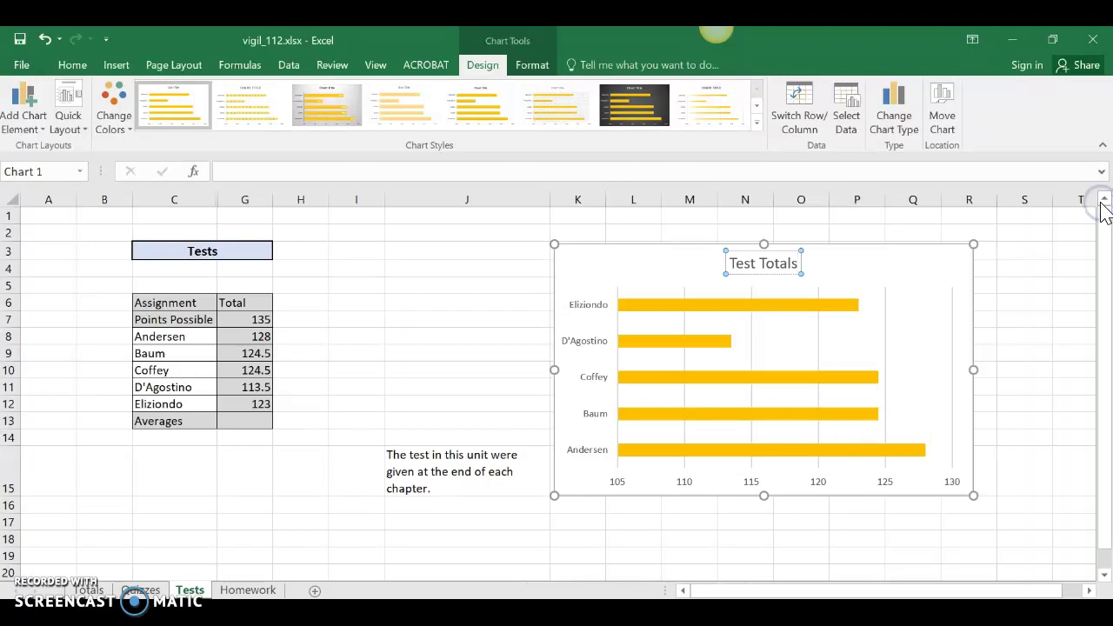
pyautogui.click(1026, 291)
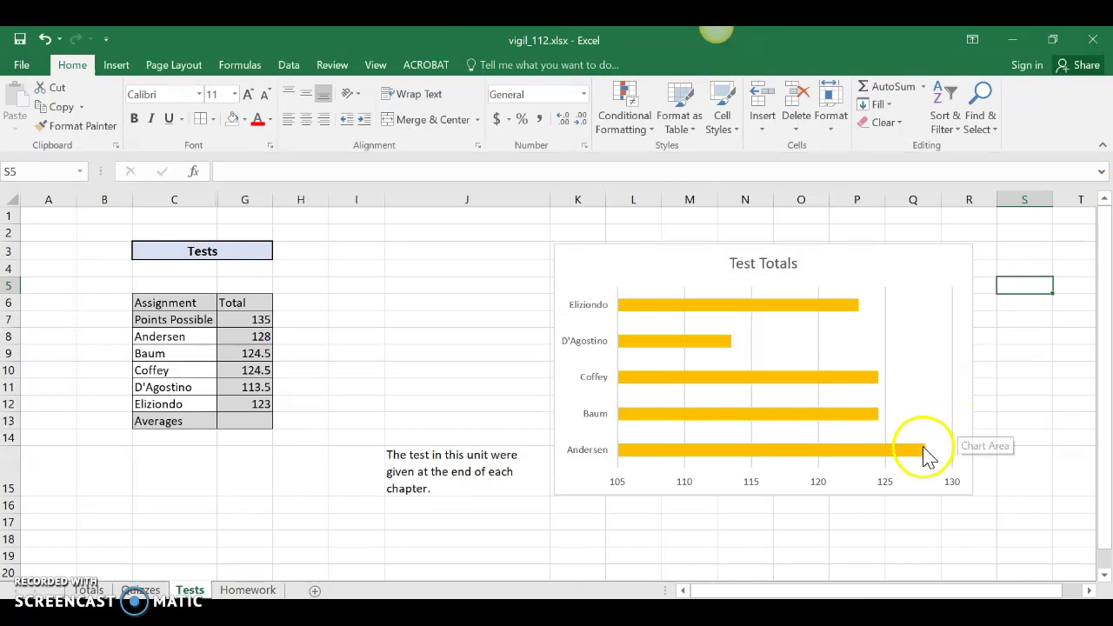
pyautogui.moveTo(909, 454)
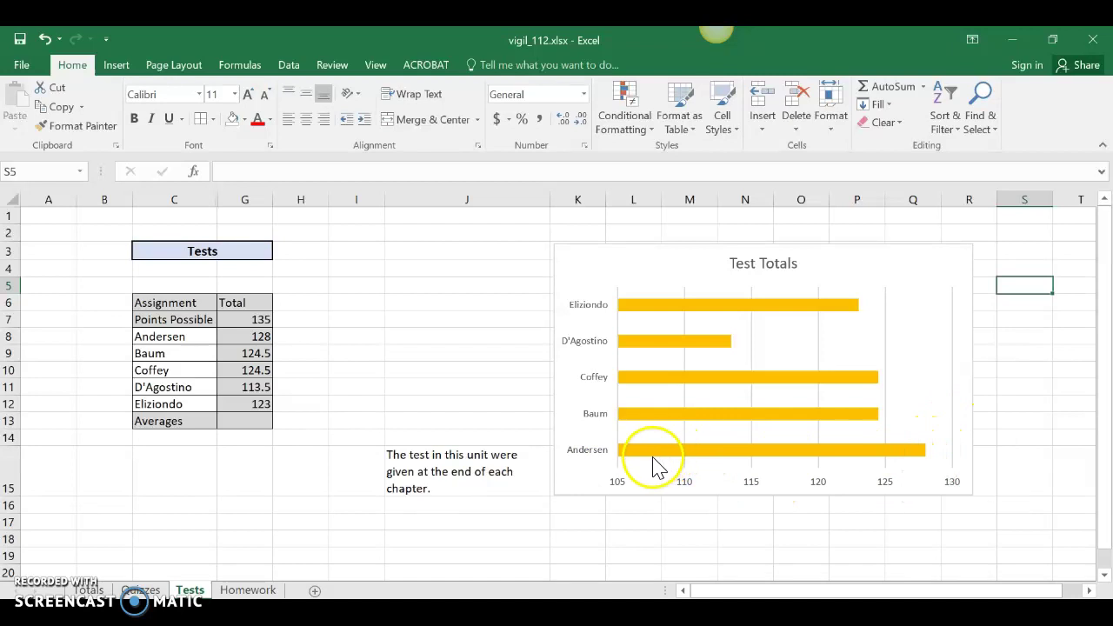